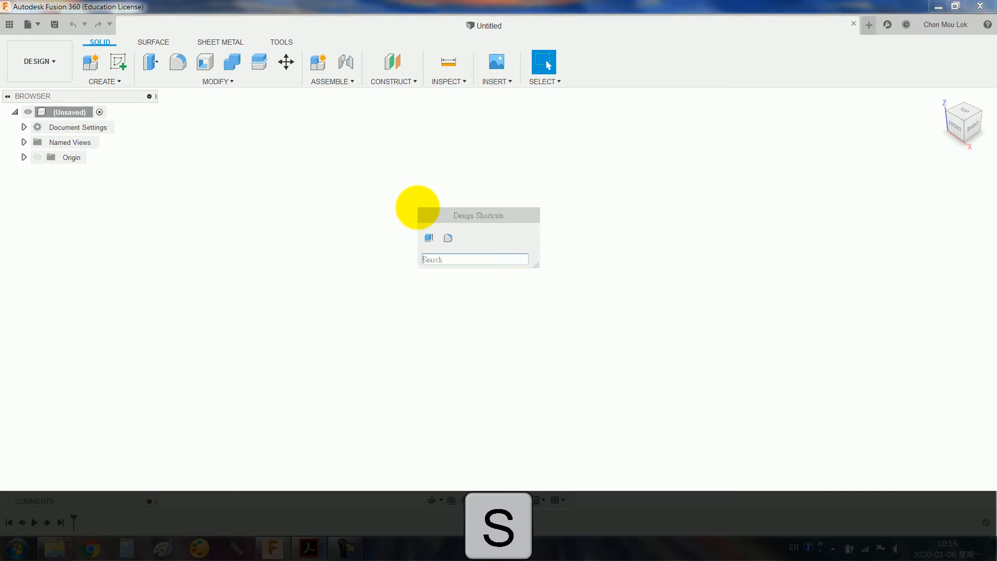
Create an empty, activated component named "my Body"
type("new")
key("Return")
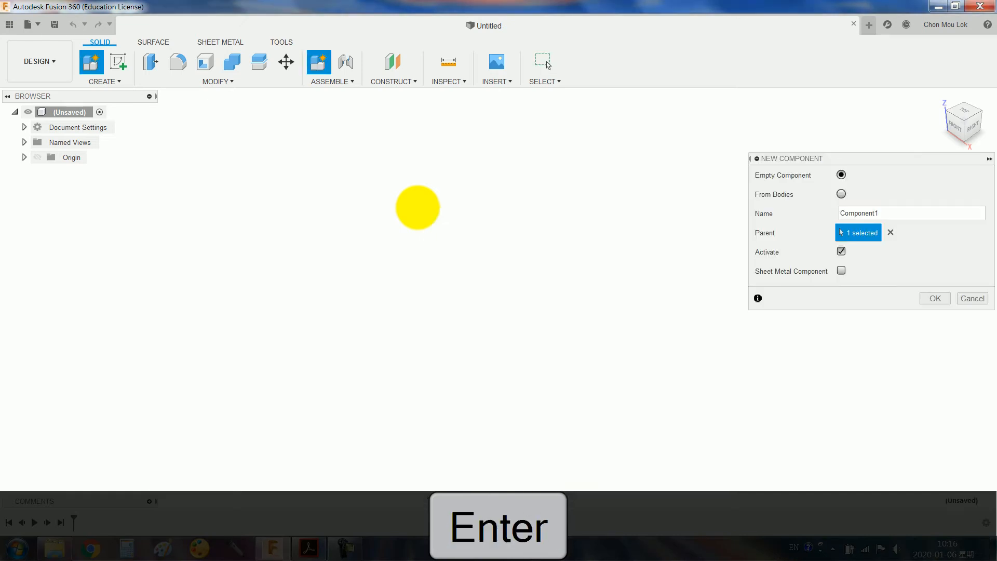
left_click(906, 212)
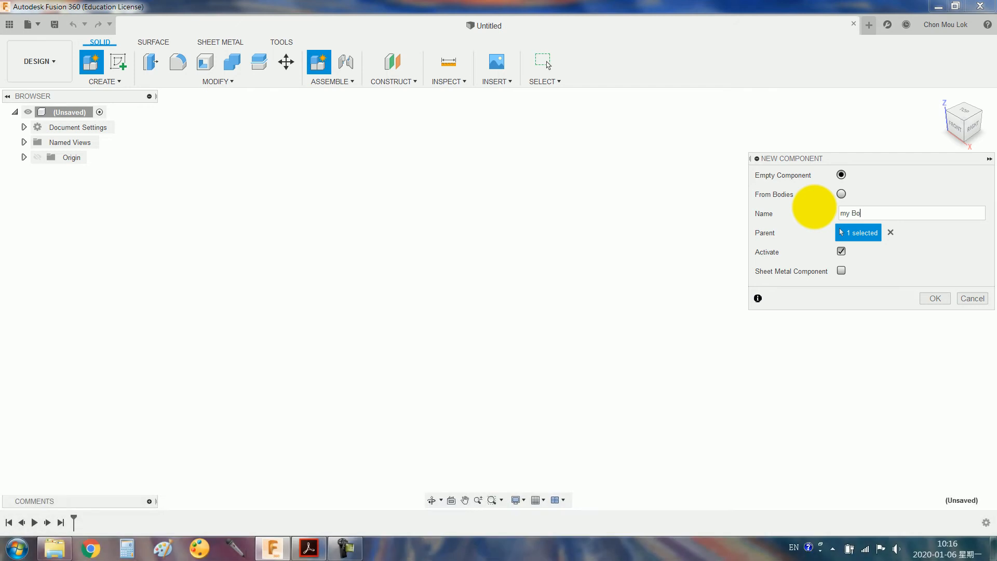
type("my Body")
key("Return")
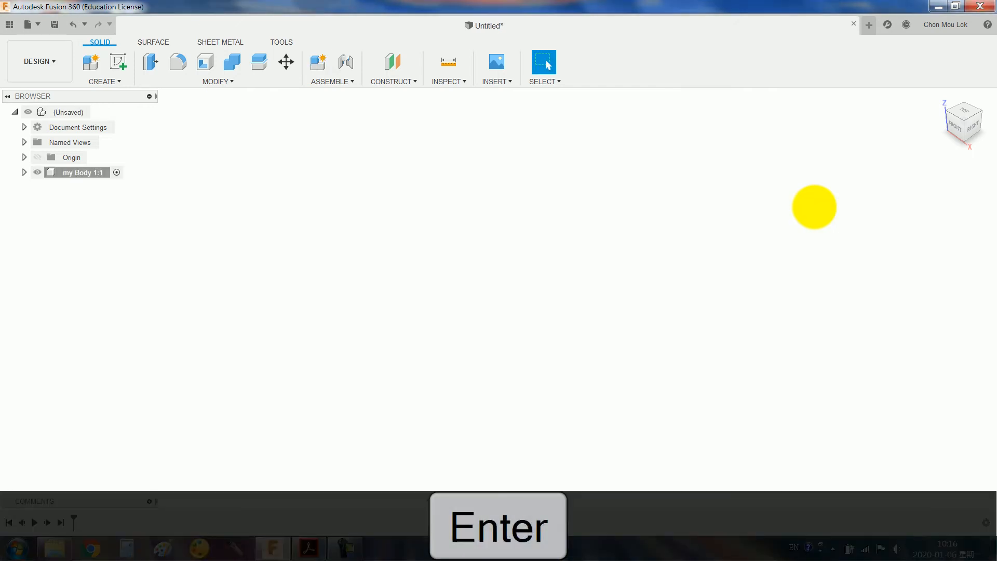
Start a sketch on the horizontal origin plane and draw a center rectangle about 102 mm wide from the origin
left_click(116, 172)
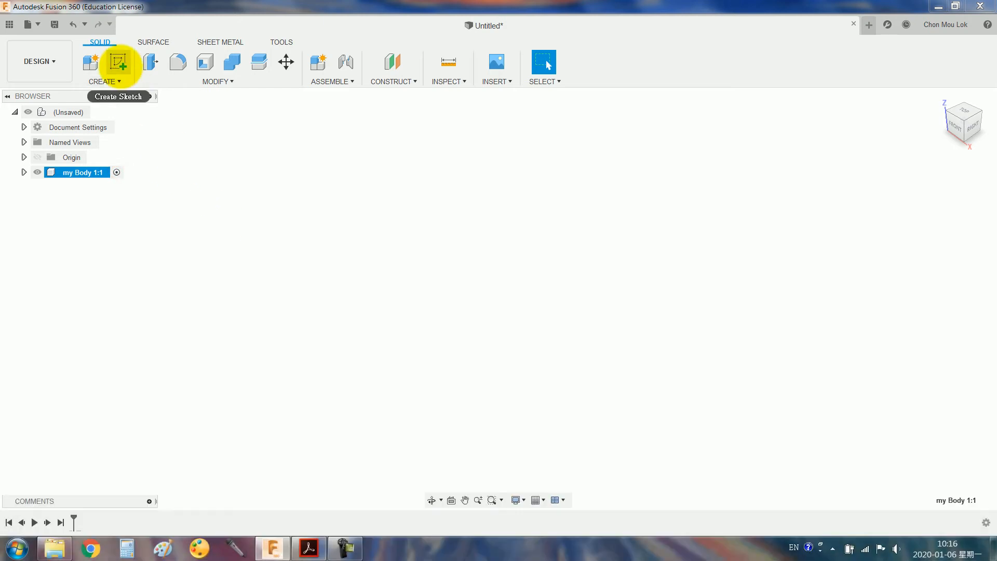
left_click(118, 62)
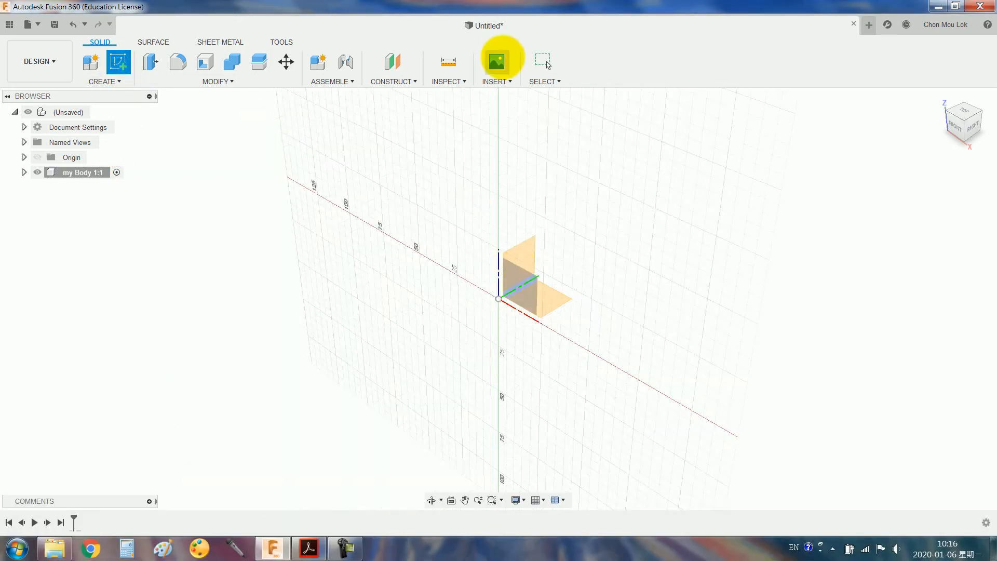
left_click(555, 298)
type("s")
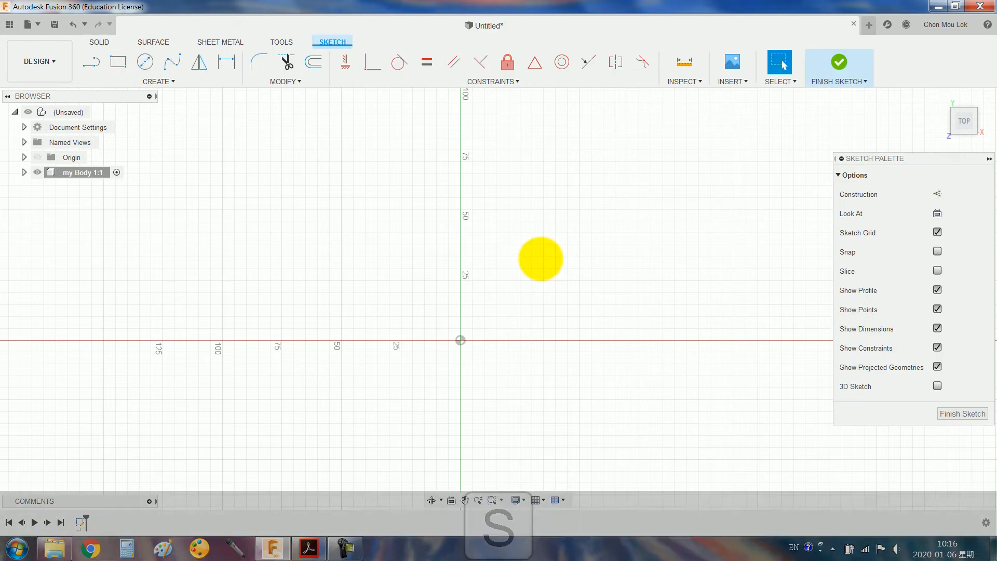
type("rect")
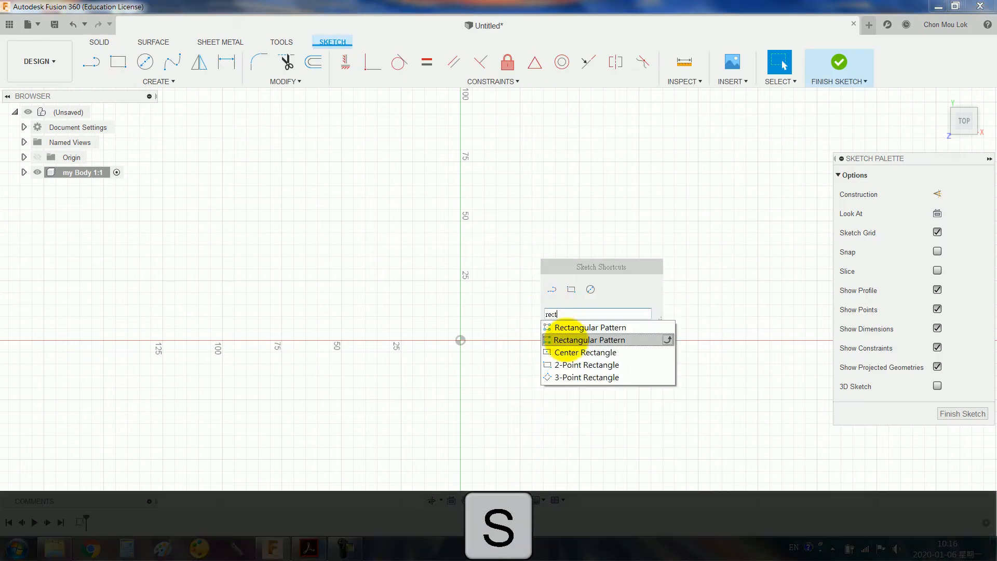
left_click(584, 352)
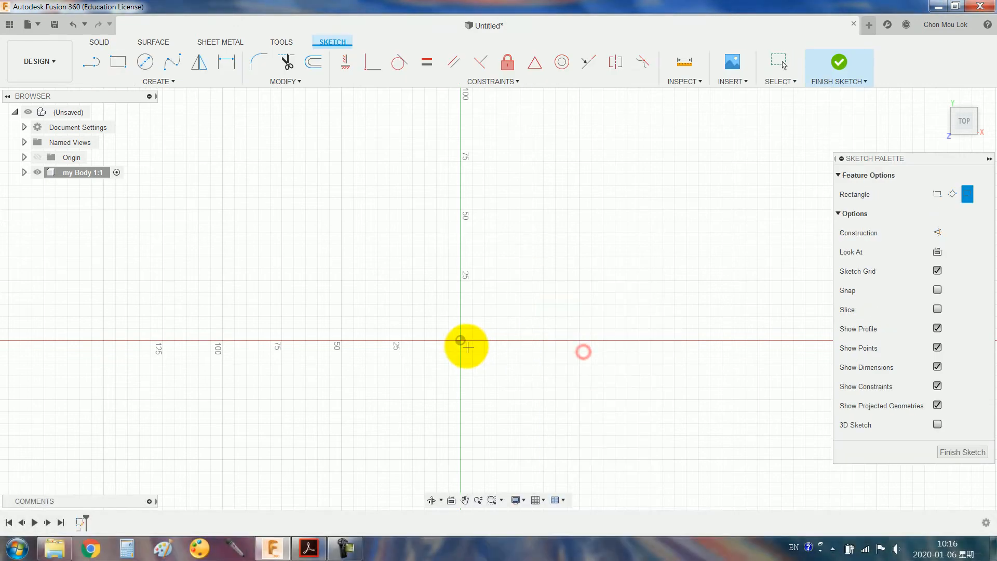
left_click(461, 340)
left_click(582, 254)
Dimension the rectangle 45 mm wide and 30 mm high, taking the base sizes from the PDF drawing in Adobe Acrobat
key("d")
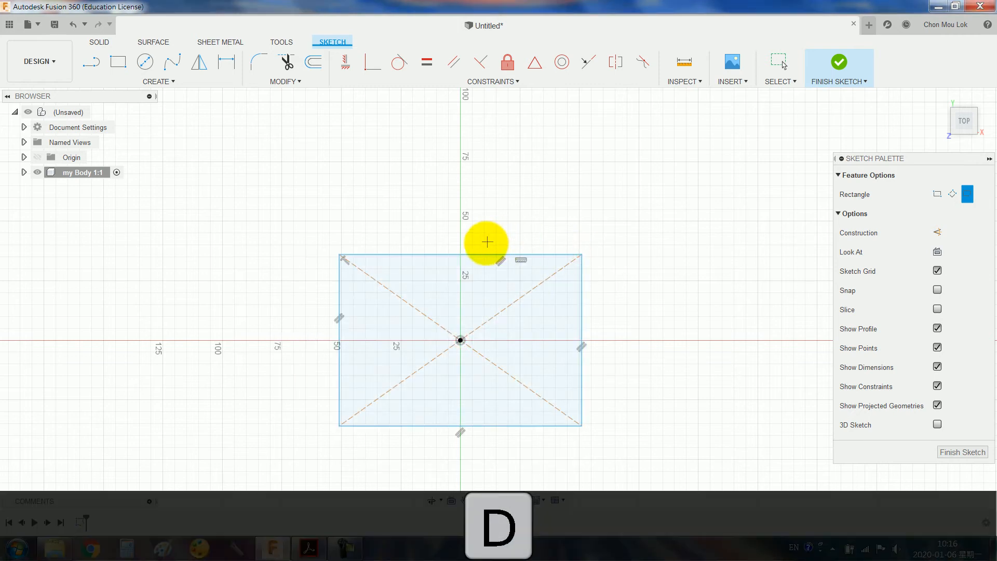
left_click(478, 254)
left_click(474, 229)
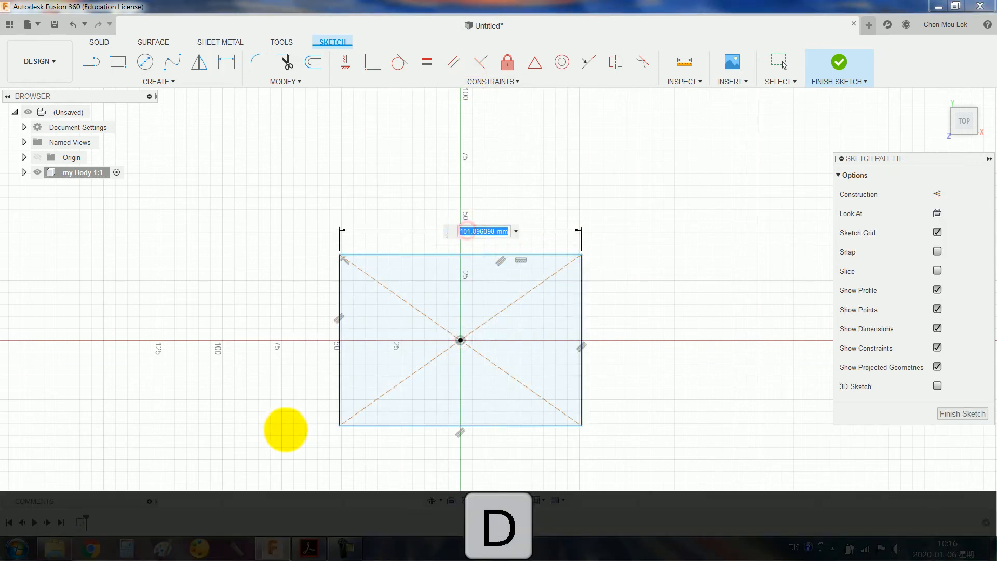
left_click(309, 548)
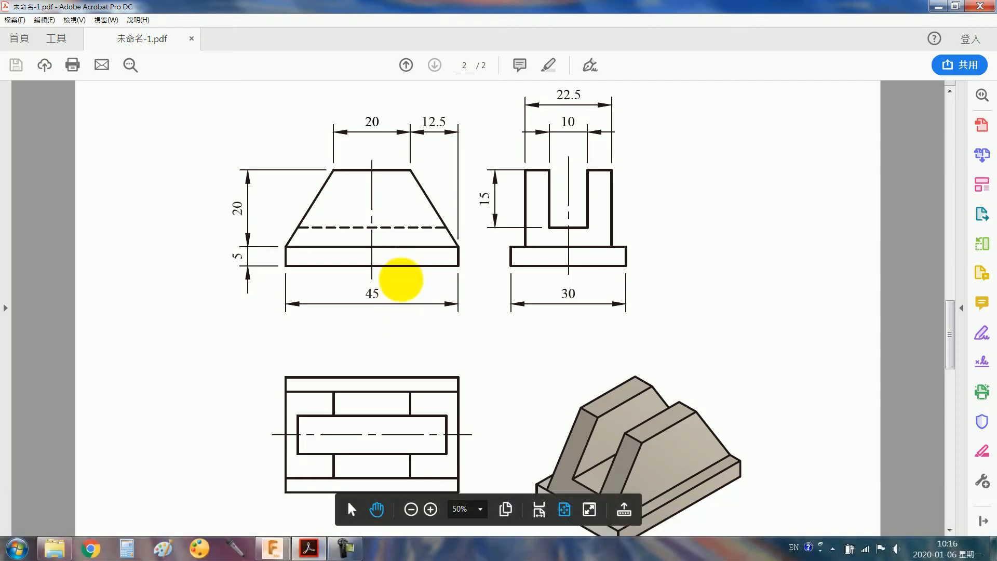
scroll(411, 332, "down", 2)
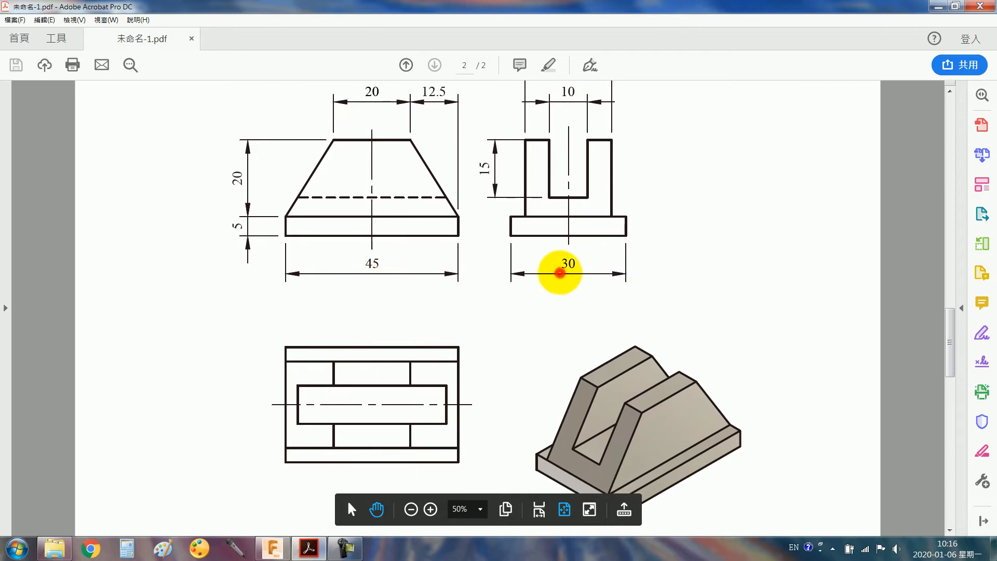
left_click(938, 7)
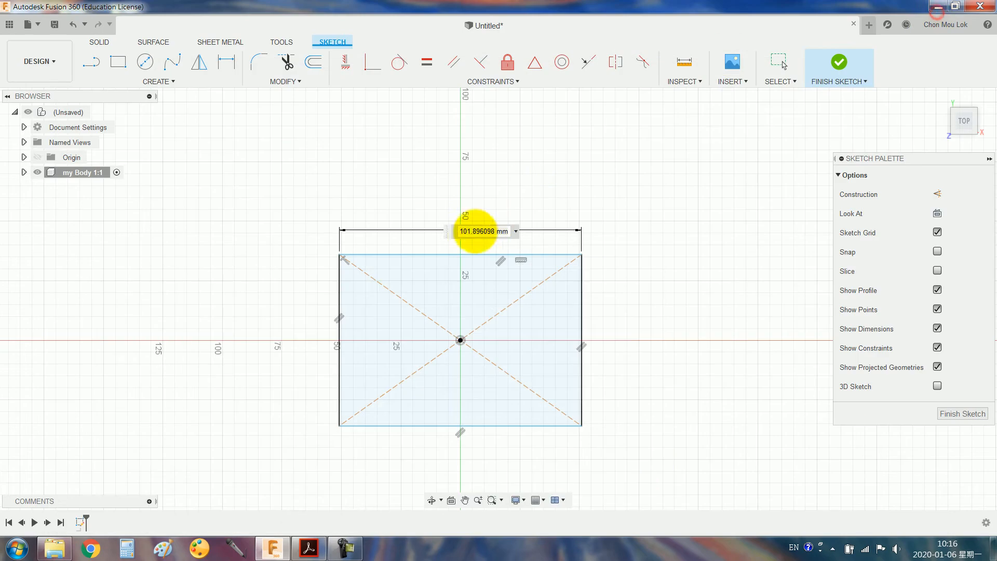
key("ctrl+a")
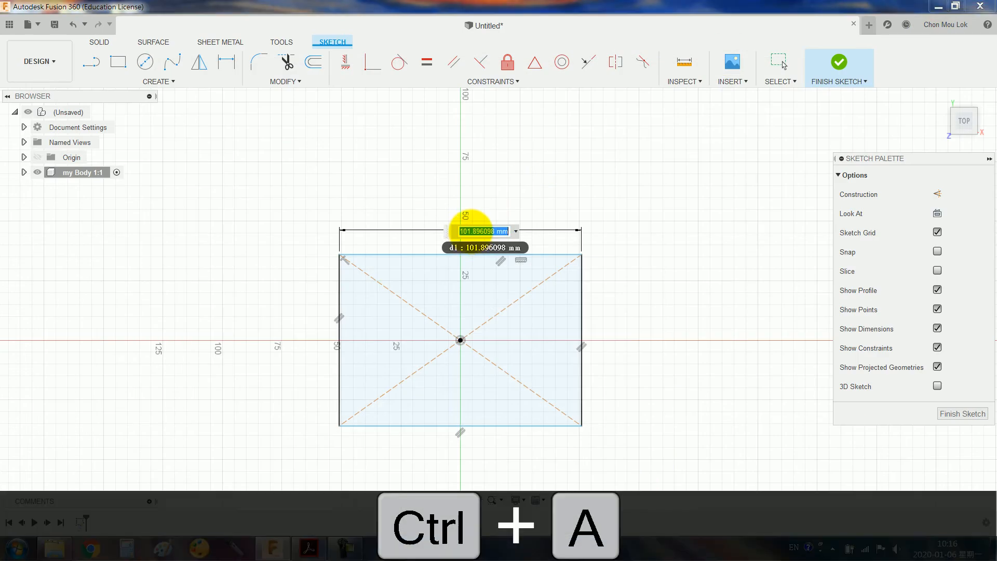
key("Return")
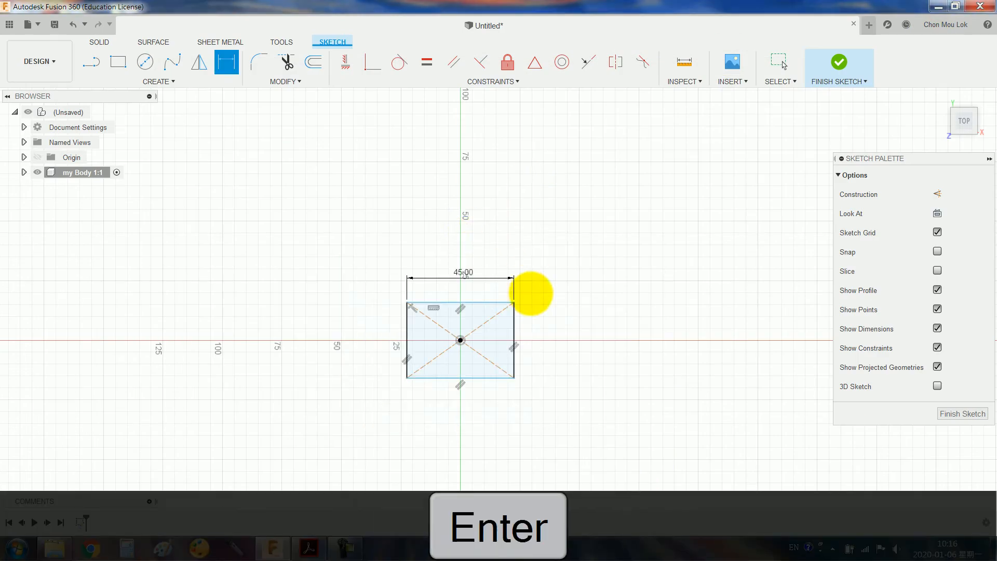
left_click(515, 318)
left_click(555, 327)
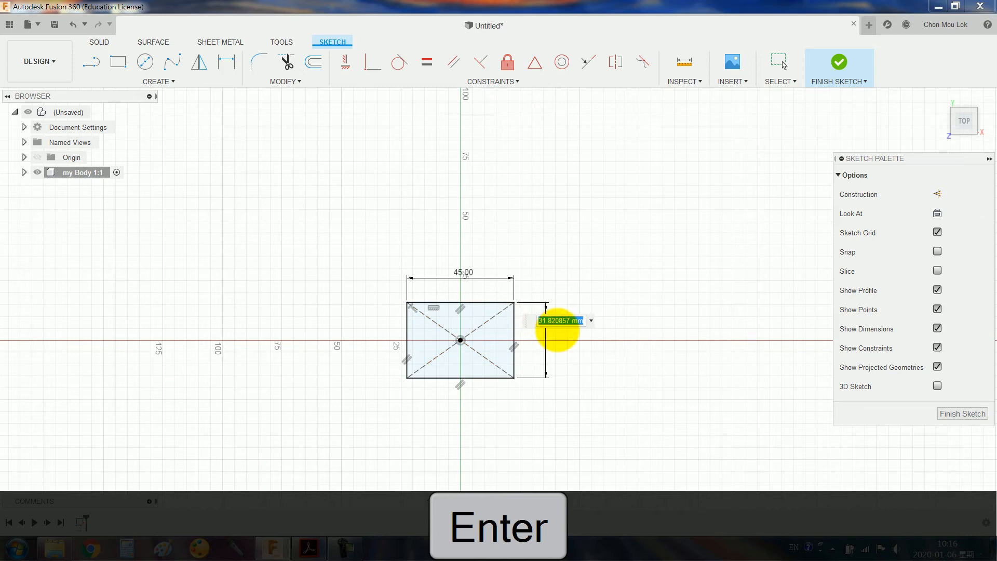
key("Return")
Extrude the rectangle 5 mm as a new body, using the base thickness from the PDF drawing in Adobe Acrobat
key("e")
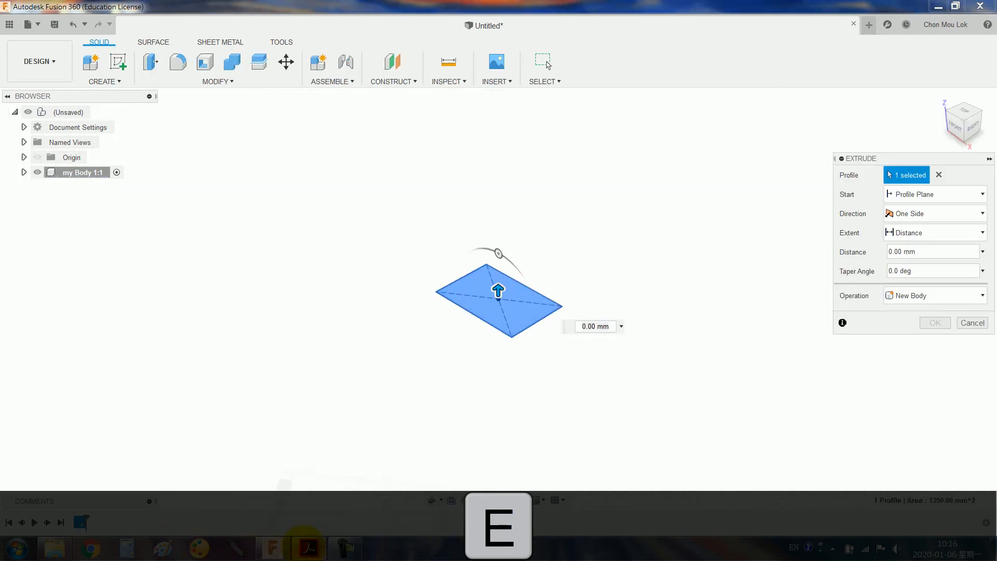
left_click(308, 548)
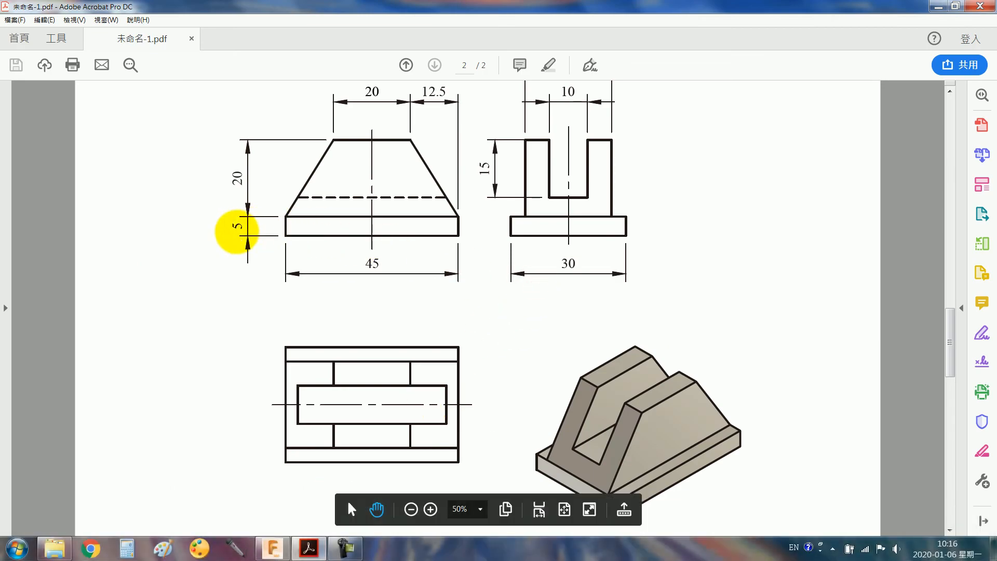
left_click(938, 6)
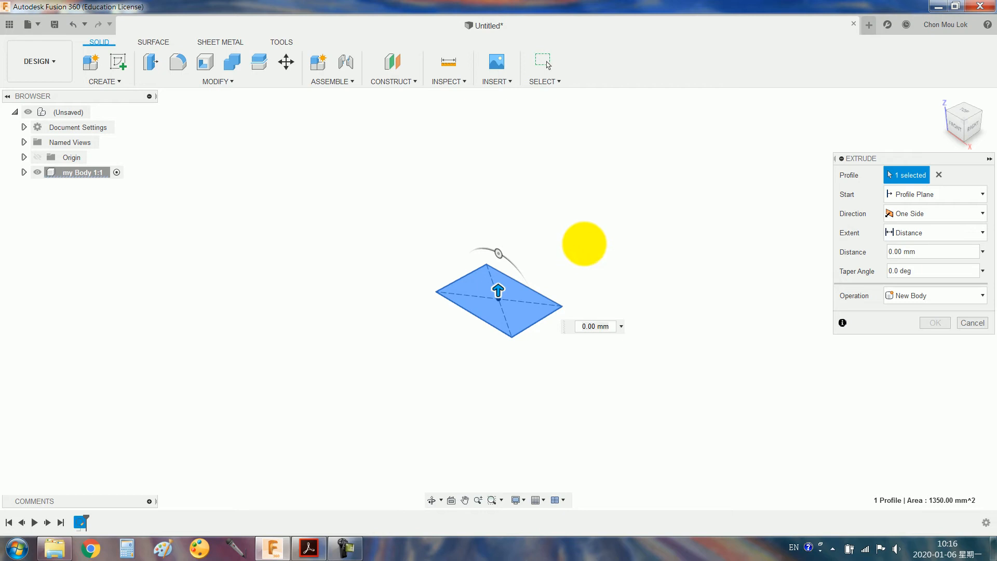
left_click(595, 326)
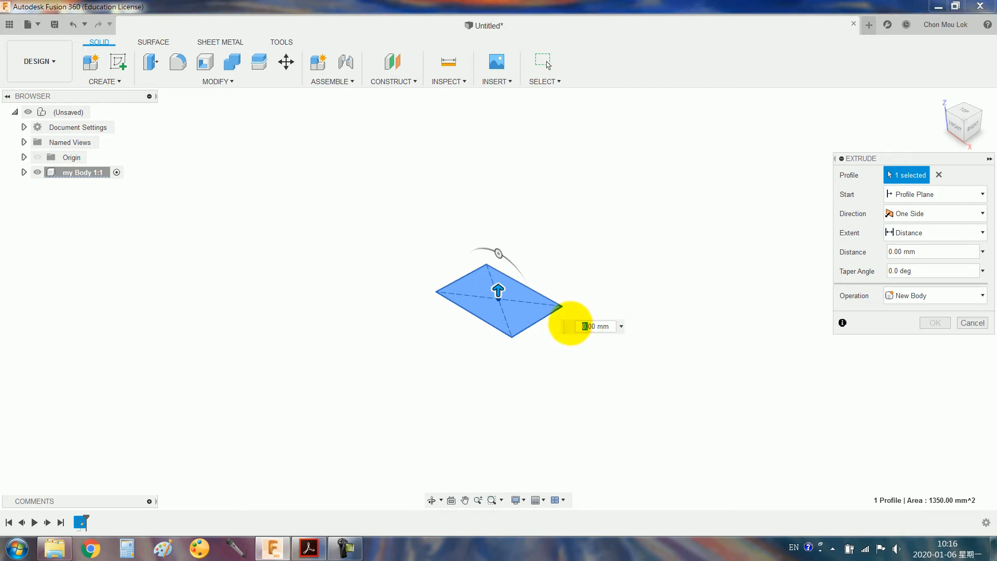
key("Return")
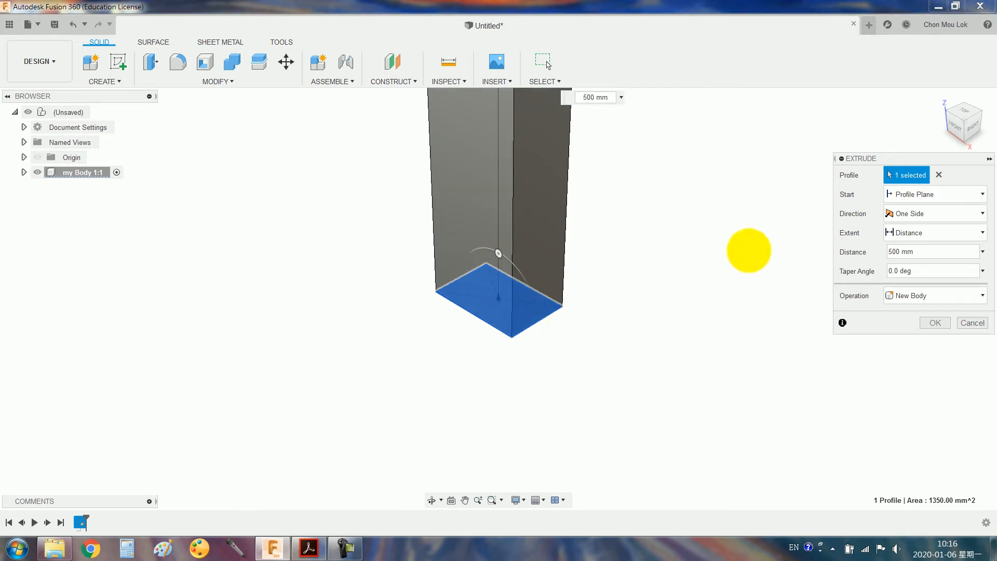
left_click(913, 251)
type("5")
key("Return")
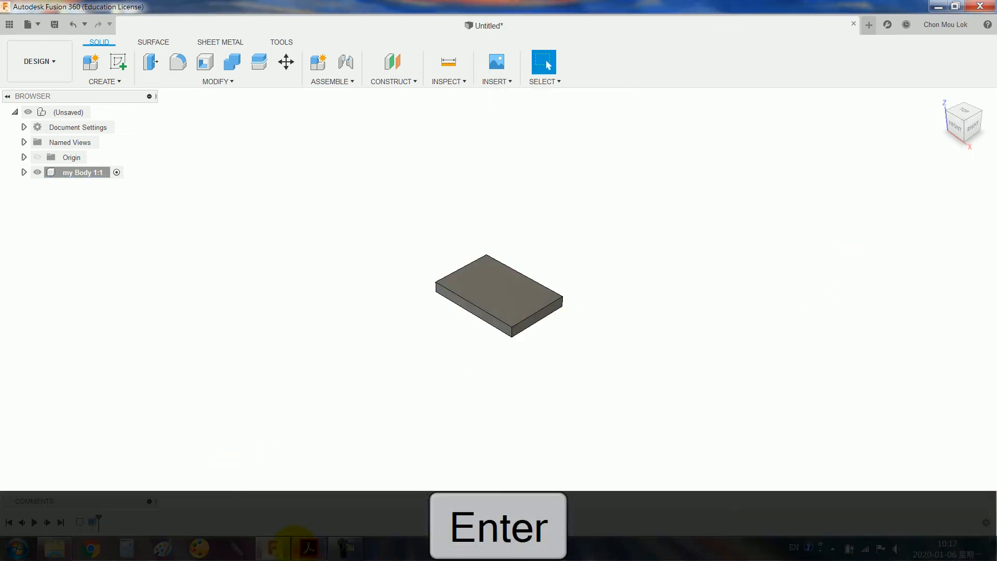
Consult the PDF drawing in Adobe Acrobat and sketch a full-width center rectangle about 45 by 11 mm on the plate's upper face
left_click(309, 548)
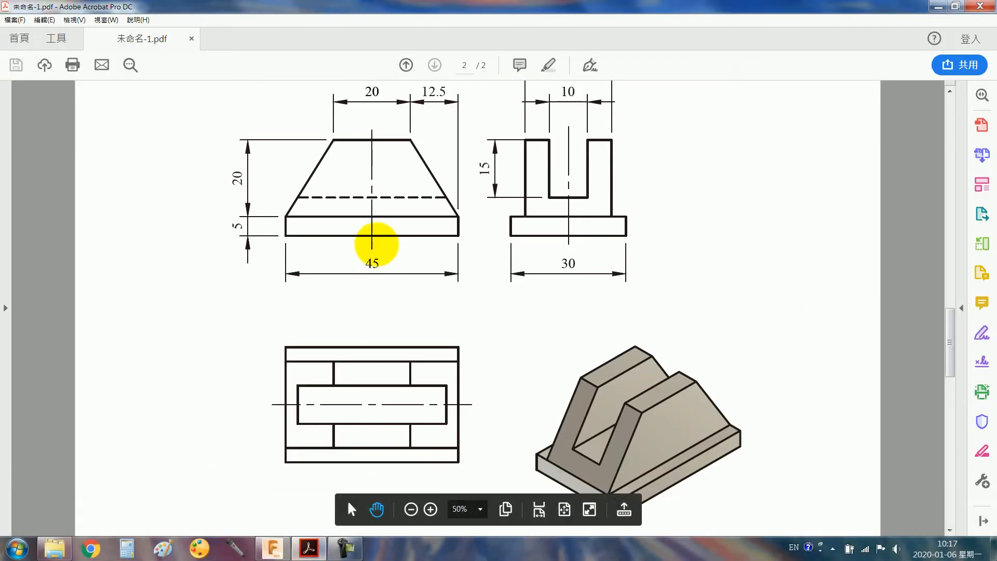
scroll(612, 453, "down", 2)
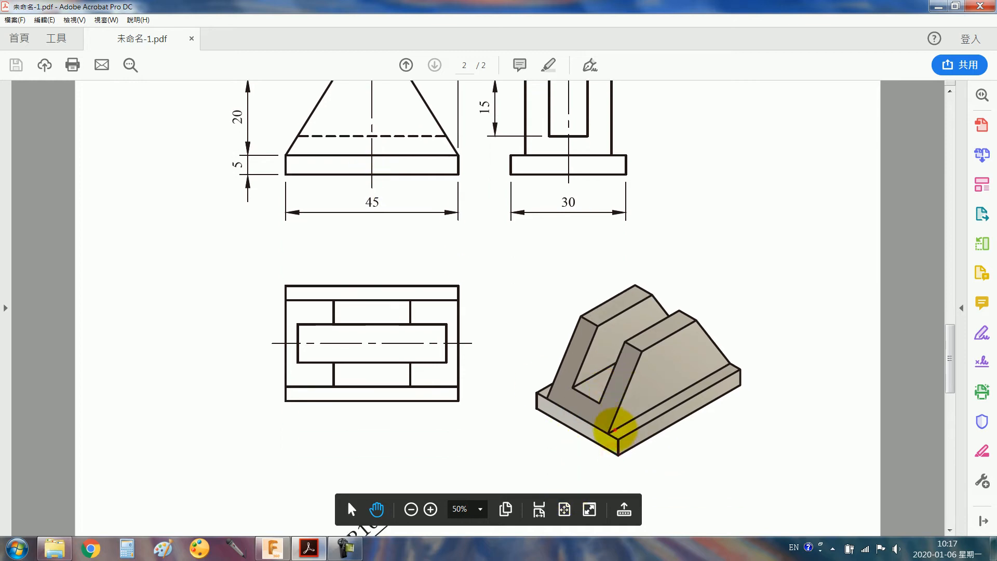
scroll(584, 151, "up", 2)
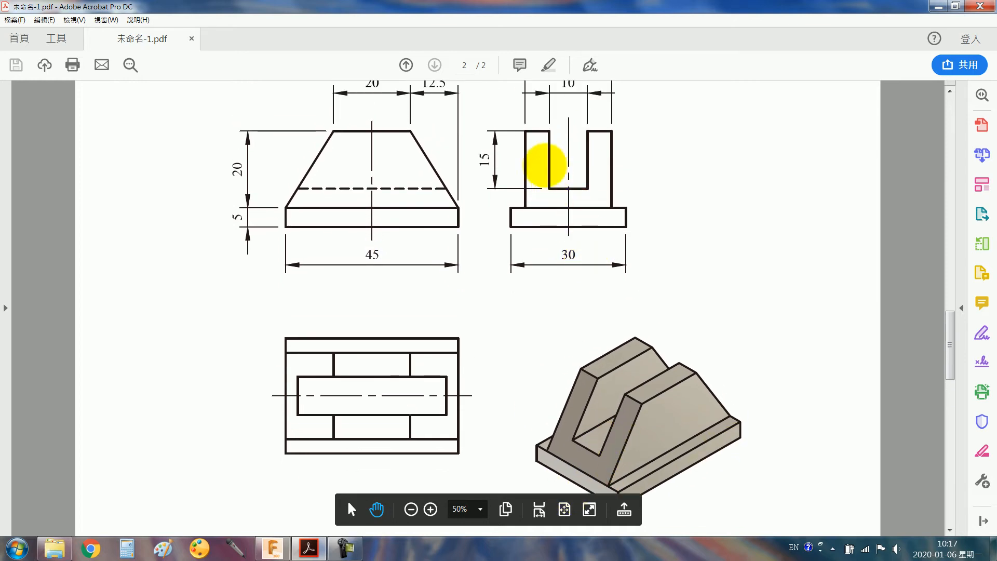
scroll(536, 179, "up", 1)
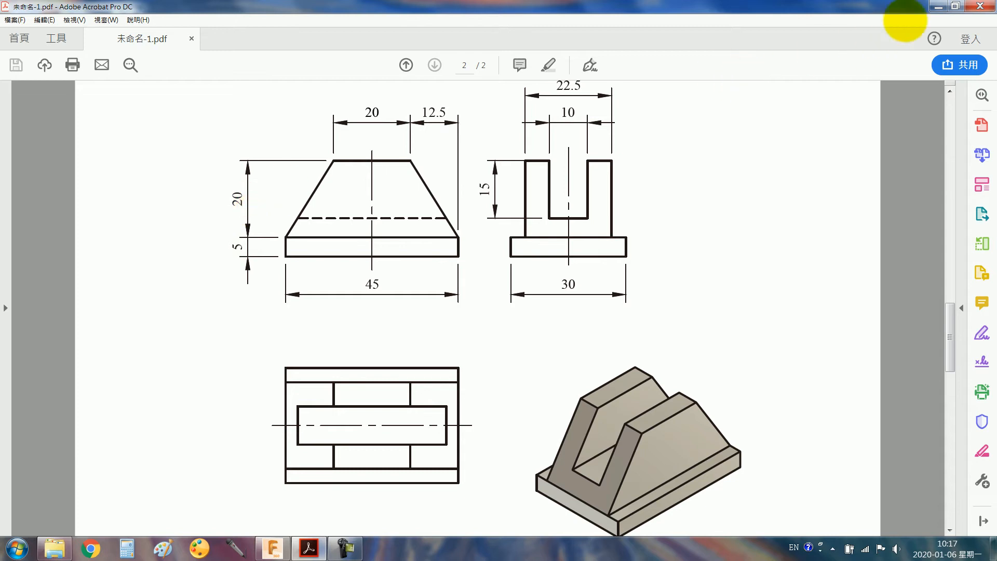
left_click(939, 6)
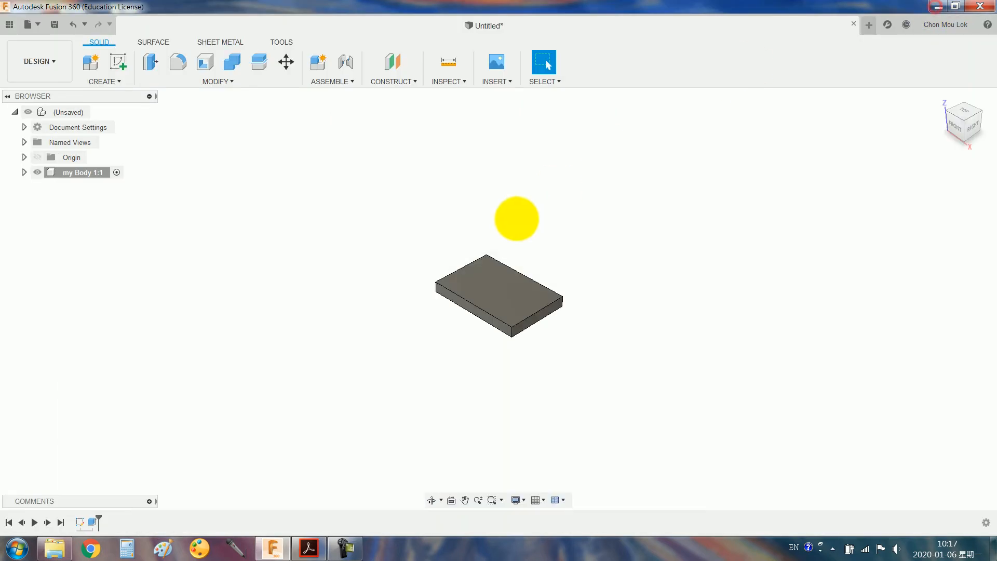
left_click(503, 288)
left_click(118, 61)
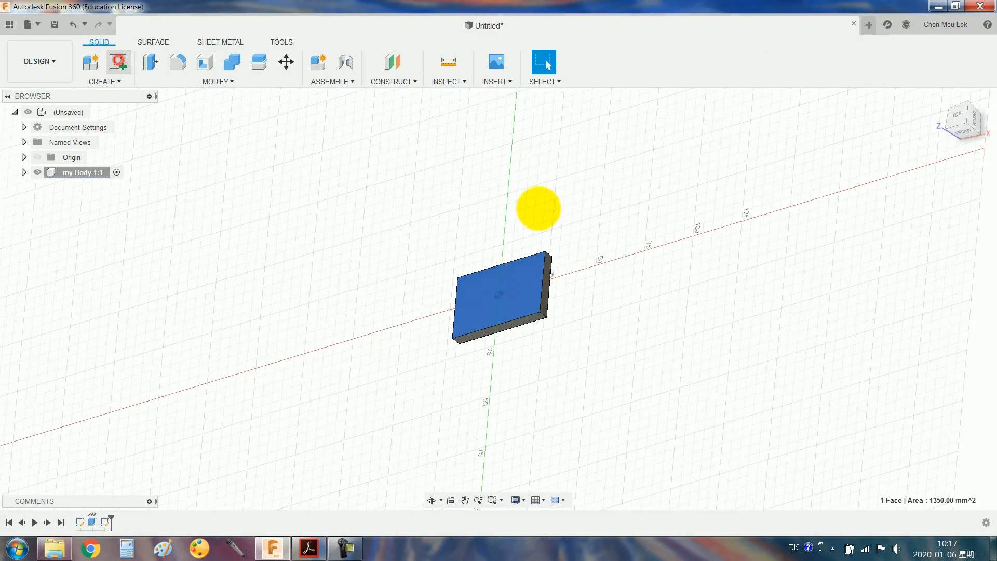
type("srect")
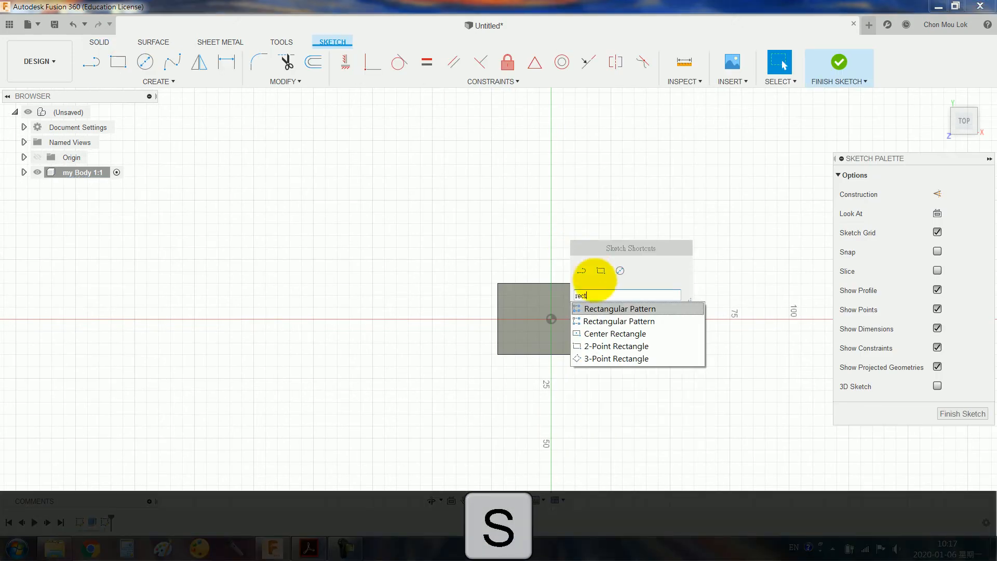
left_click(600, 334)
left_click(552, 319)
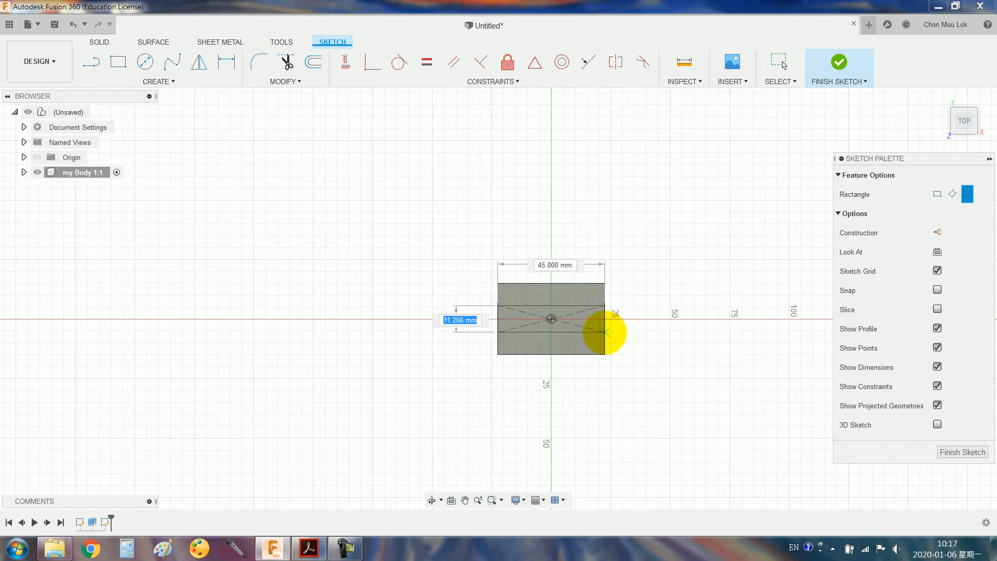
left_click(606, 332)
scroll(602, 308, "up", 3)
key("d")
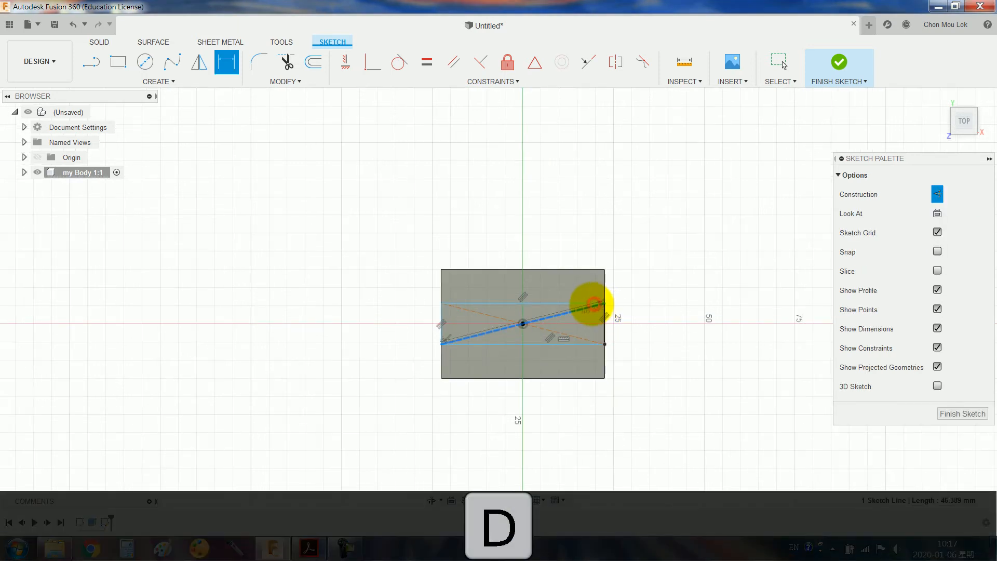
key("Escape")
key("d")
left_click(560, 303)
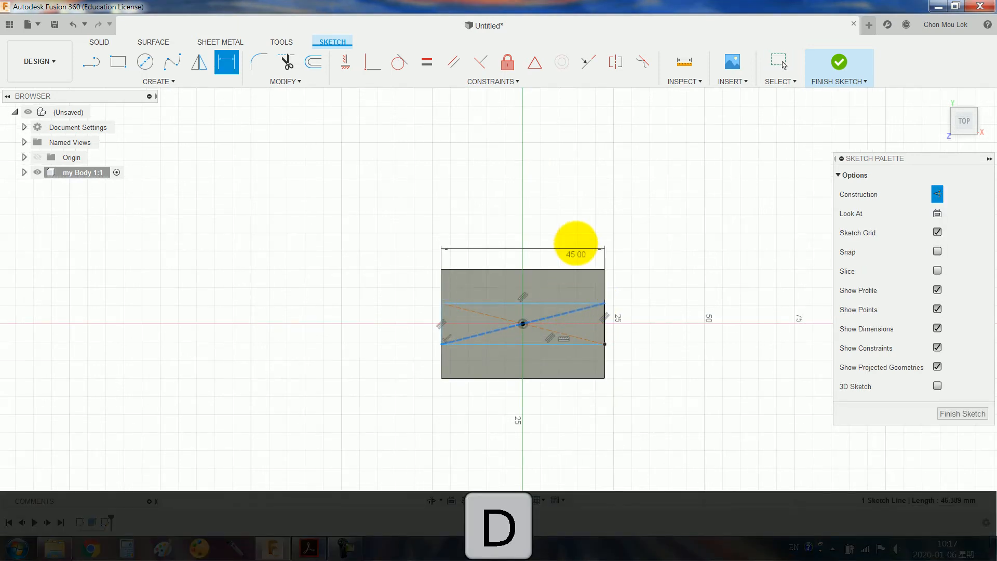
key("Escape")
Dimension the full-width rectangle's height to 22.5 mm and extrude it 20 mm upward, joined to the base plate
key("d")
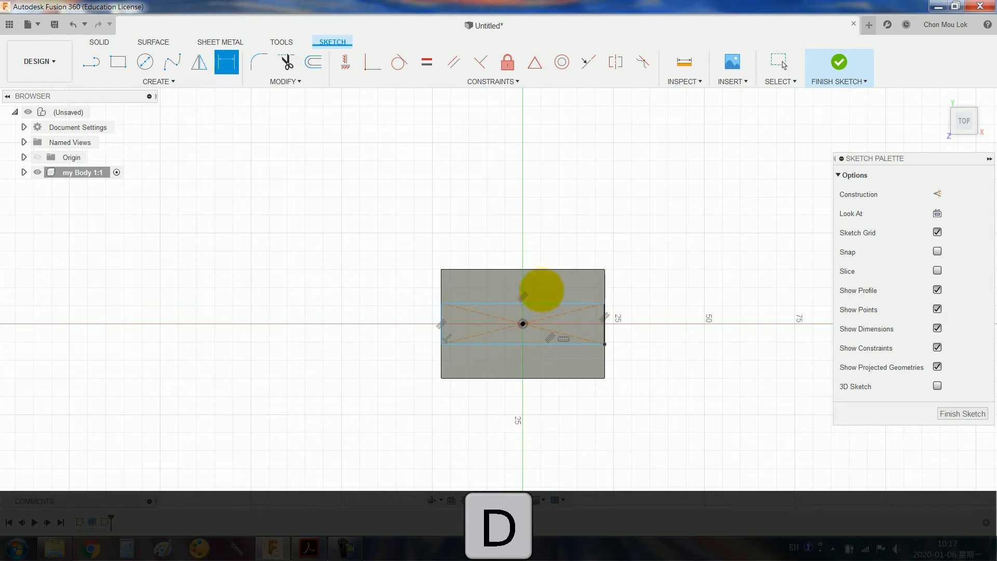
left_click(538, 303)
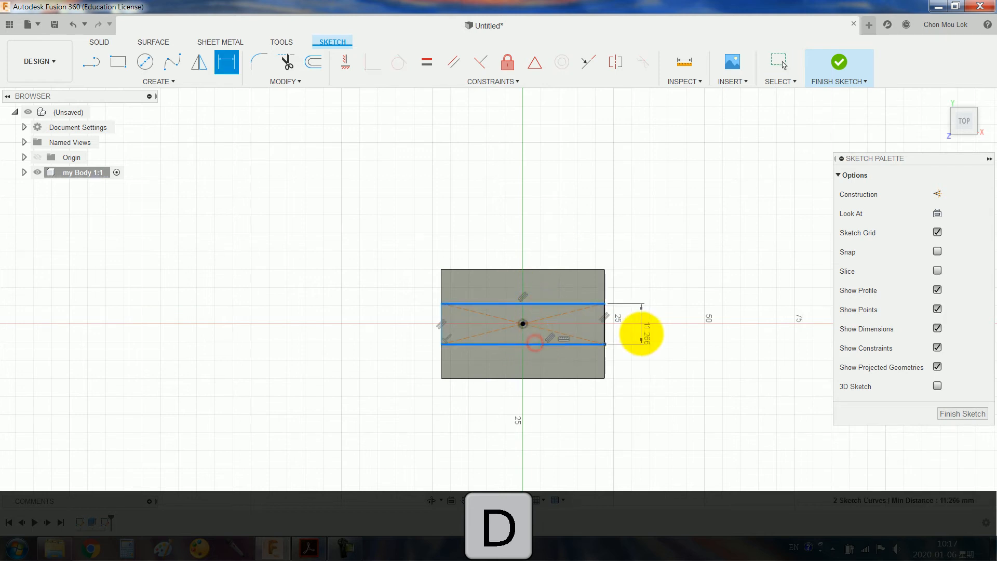
left_click(643, 333)
type("22")
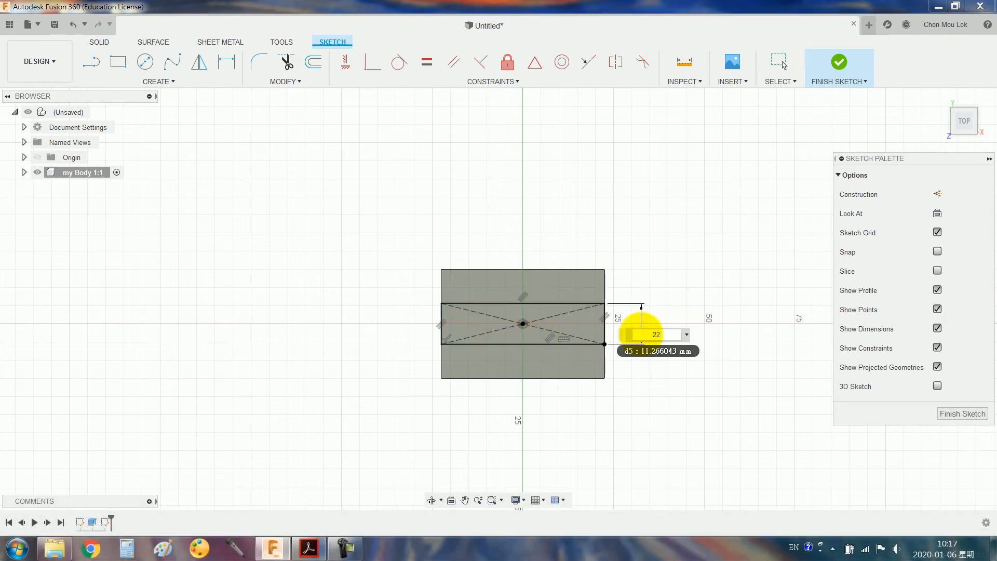
key("Return")
key("e")
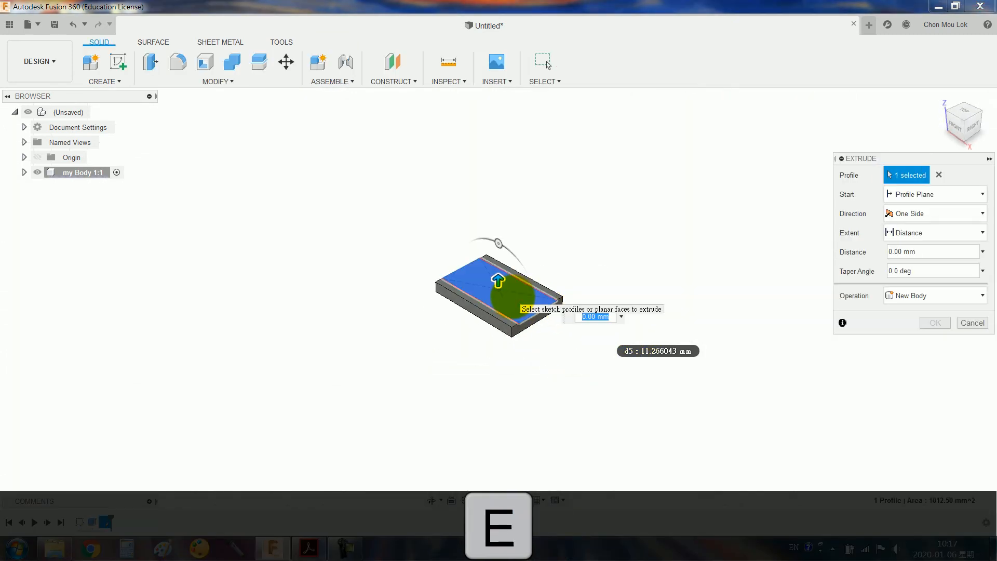
key("Return")
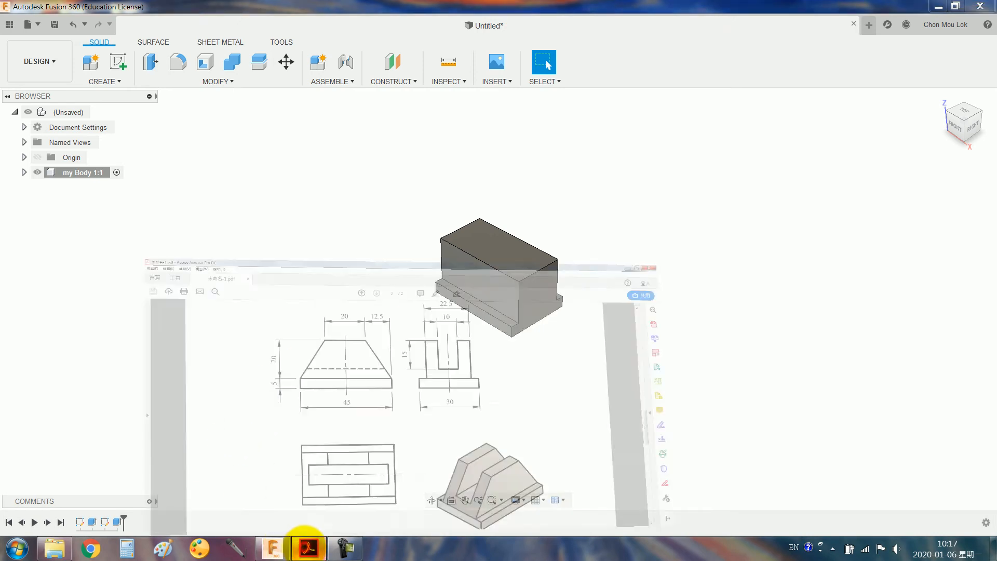
Check the slot dimensions on the PDF drawing in Adobe Acrobat and sketch a center rectangle about 13 mm wide on the block's end face, reaching the top edge
left_click(308, 547)
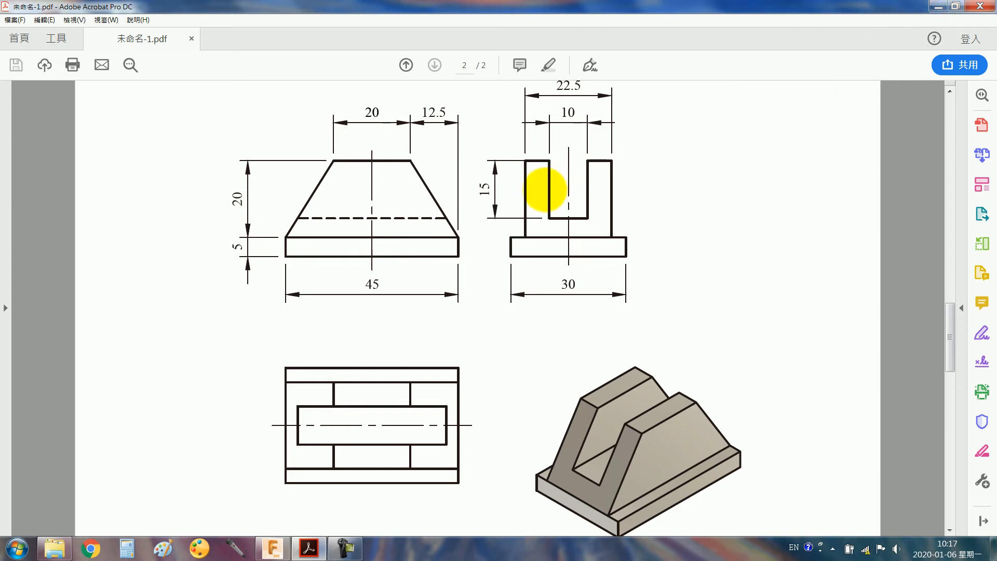
scroll(593, 187, "up", 2)
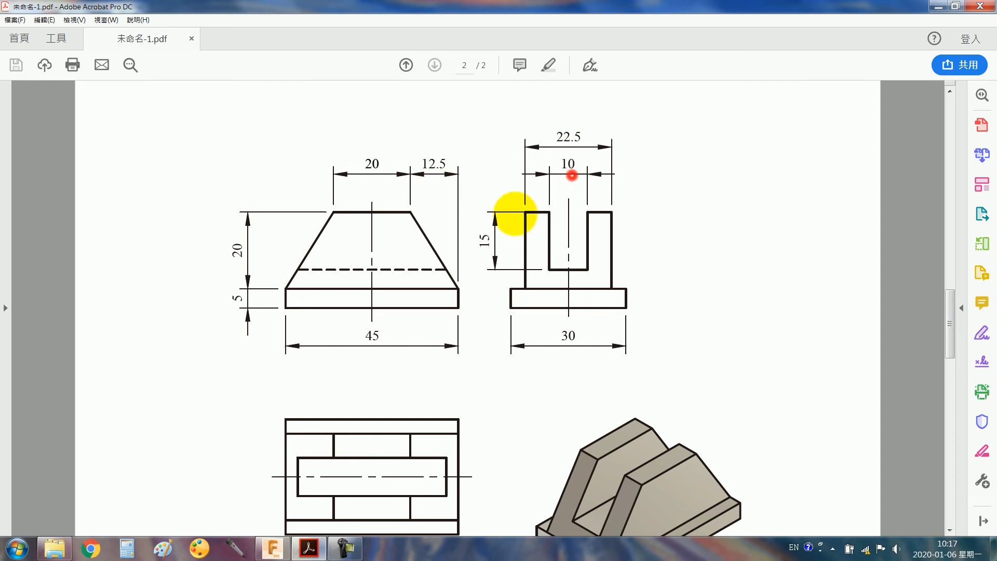
left_click(937, 6)
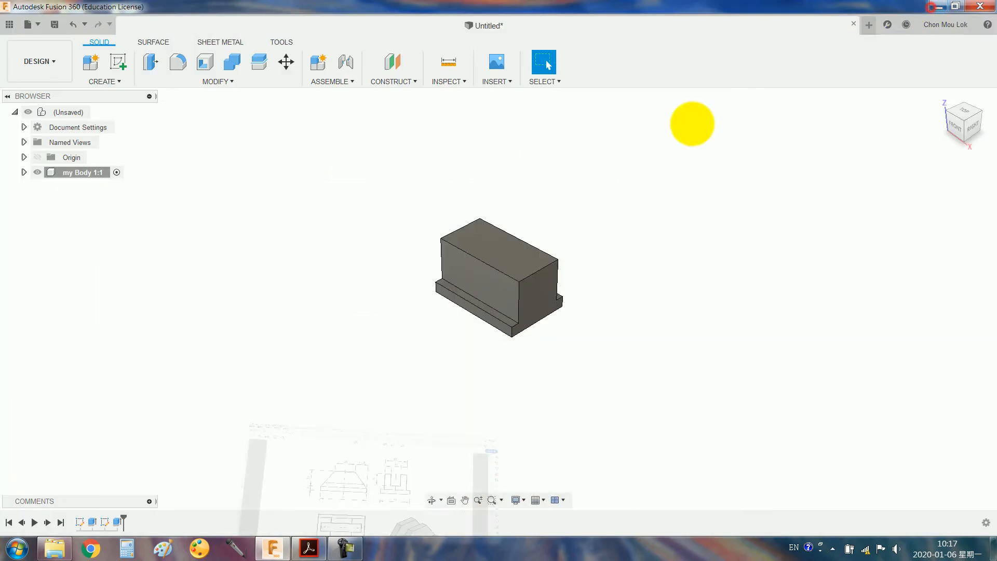
left_click(543, 291)
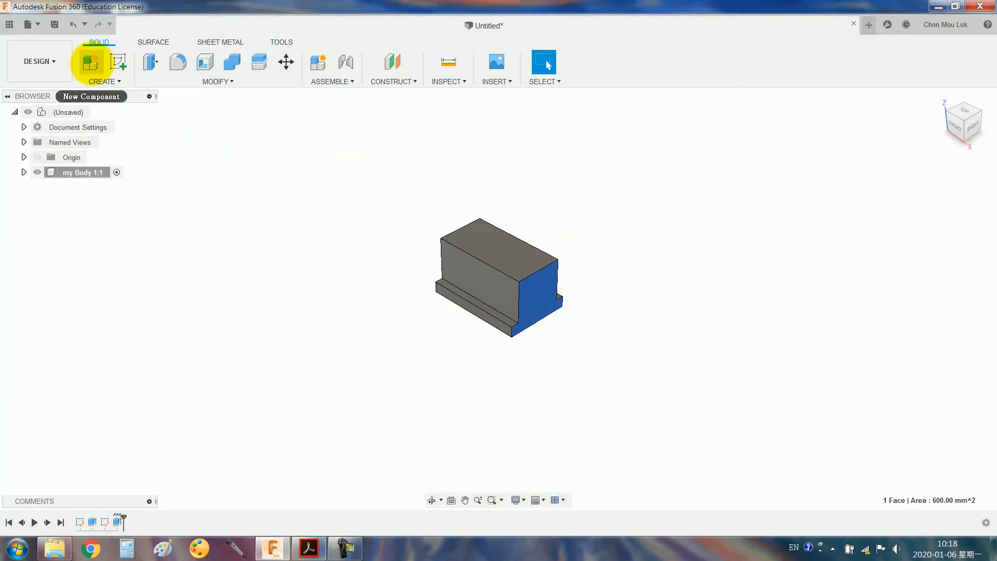
left_click(118, 61)
type("s")
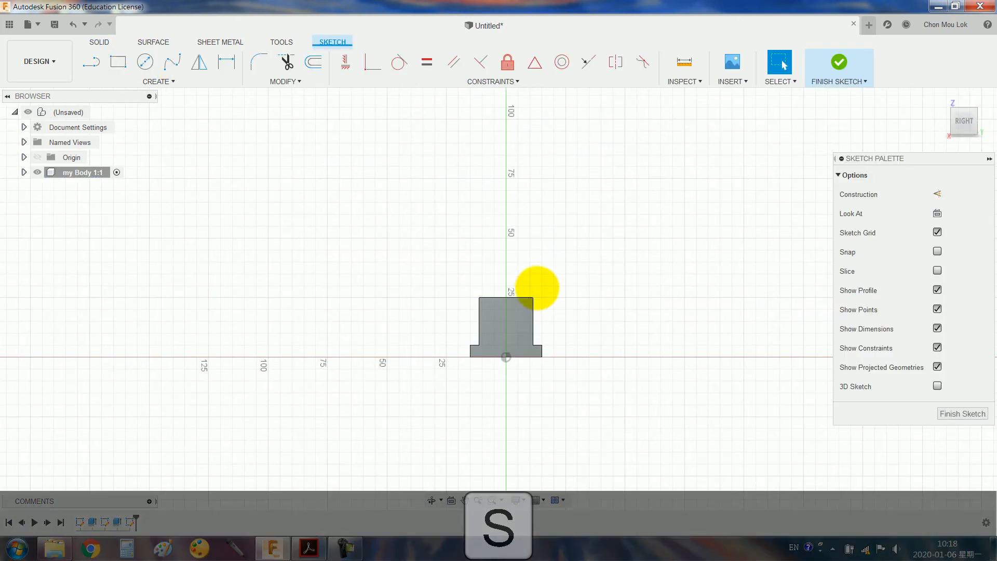
type("rect")
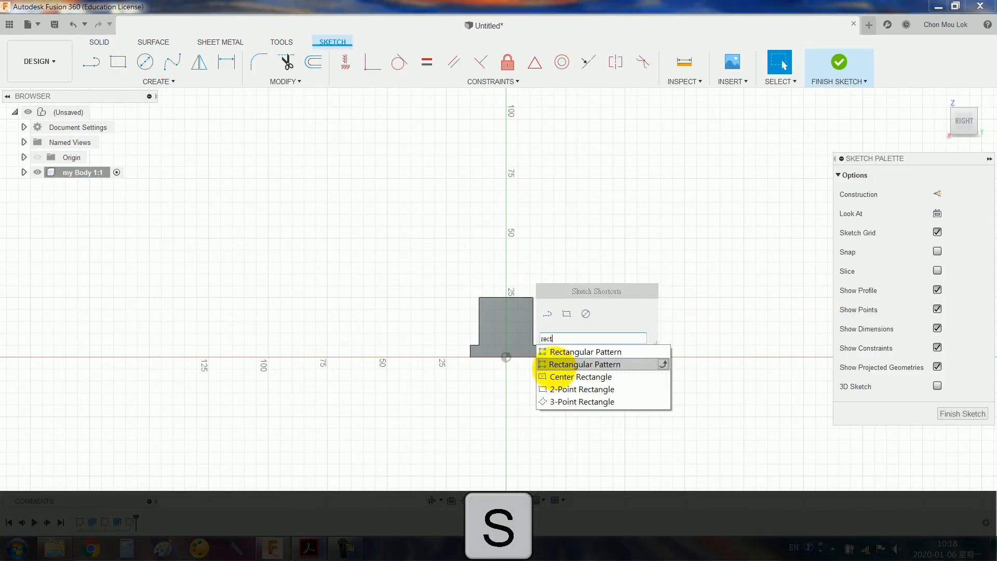
left_click(557, 380)
scroll(519, 324, "up", 3)
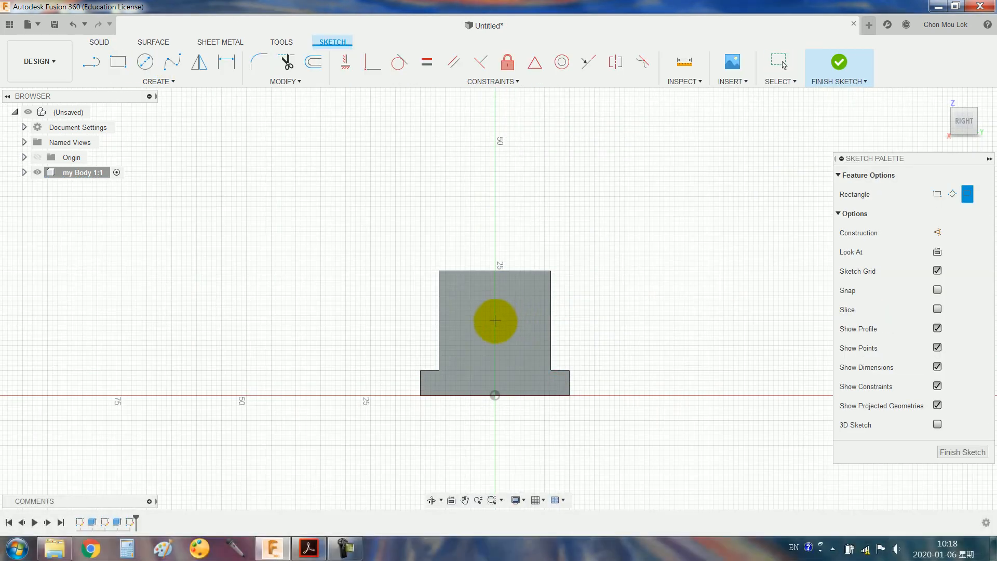
left_click(507, 323)
left_click(528, 270)
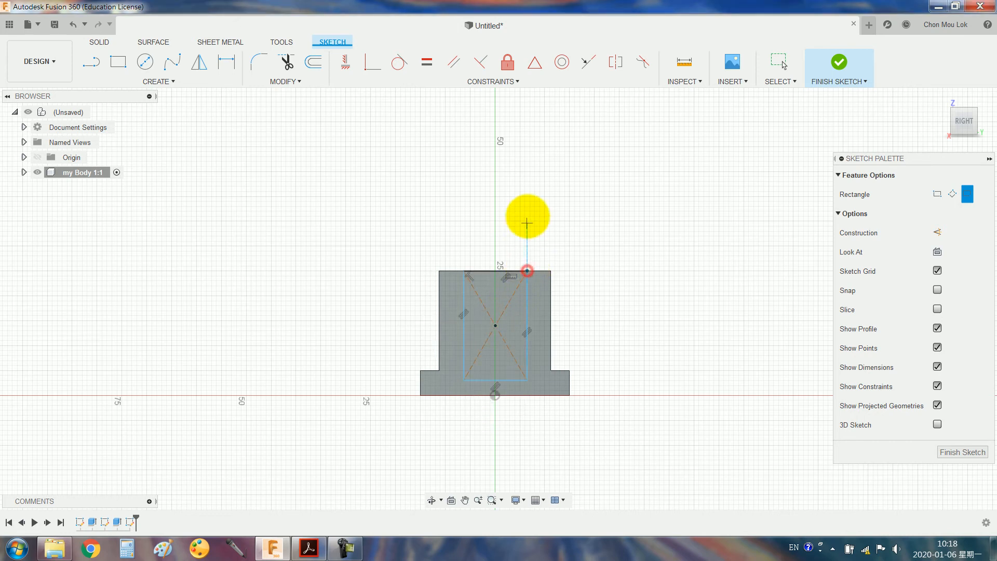
key("Escape")
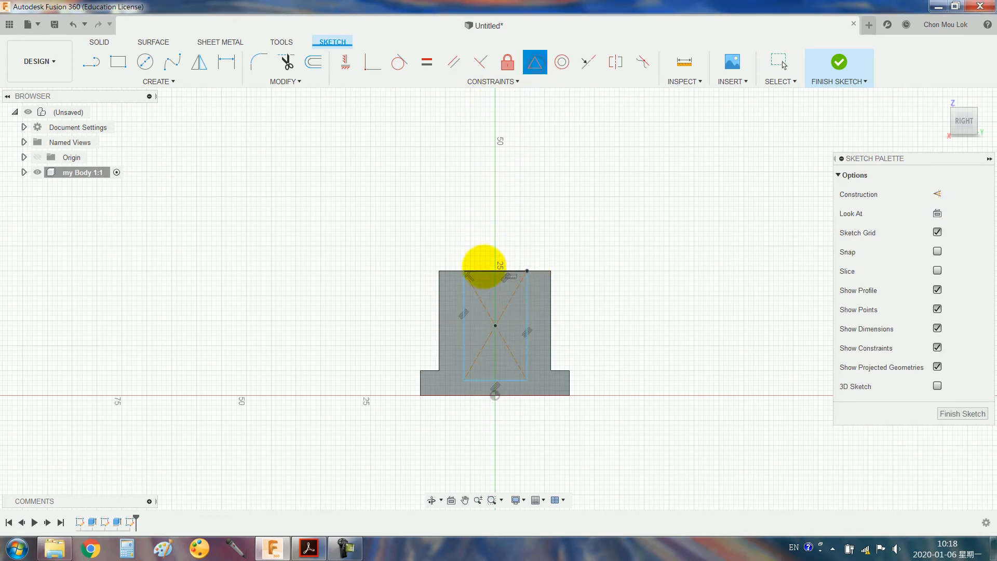
Constrain the slot rectangle's upper side to the midpoint of the block's top edge and dimension it 10 mm wide and 15 mm deep
left_click(488, 271)
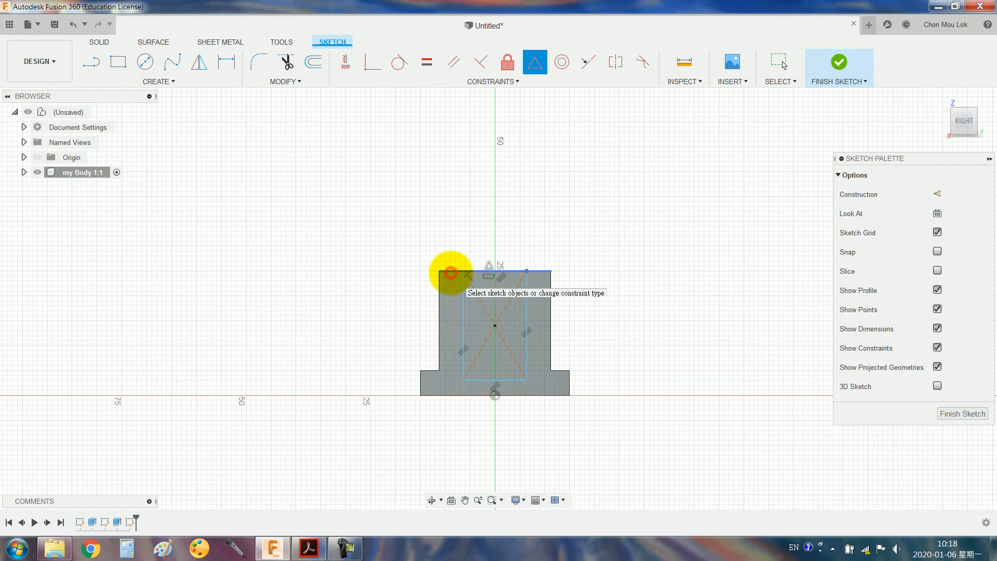
key("d")
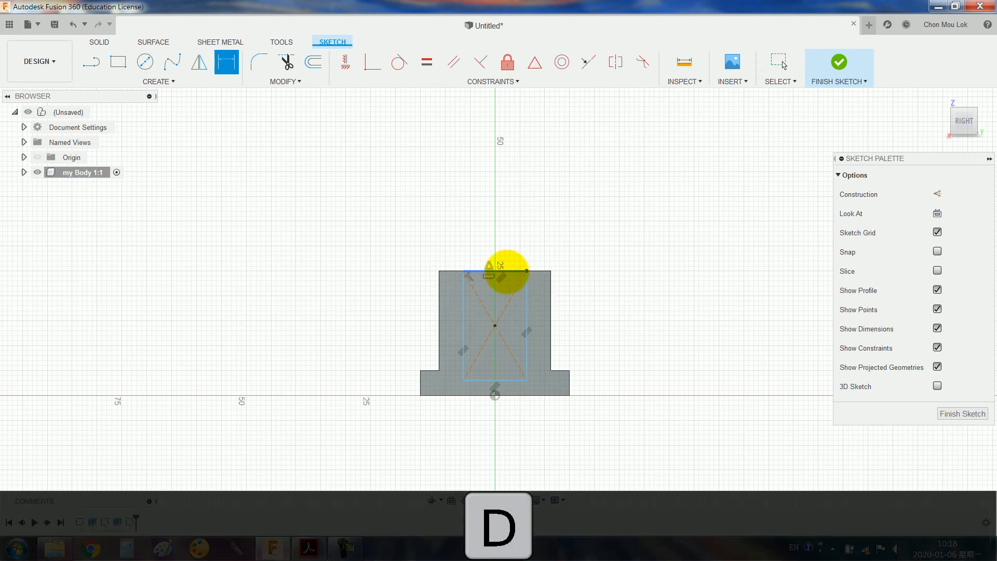
left_click(507, 245)
type("10")
key("Return")
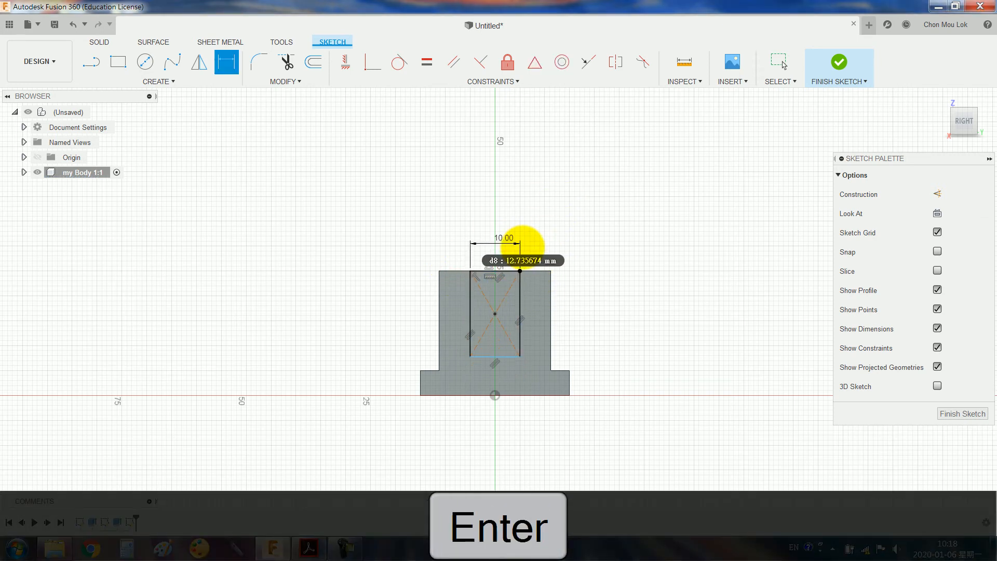
left_click(520, 295)
left_click(607, 312)
type("15")
key("Return")
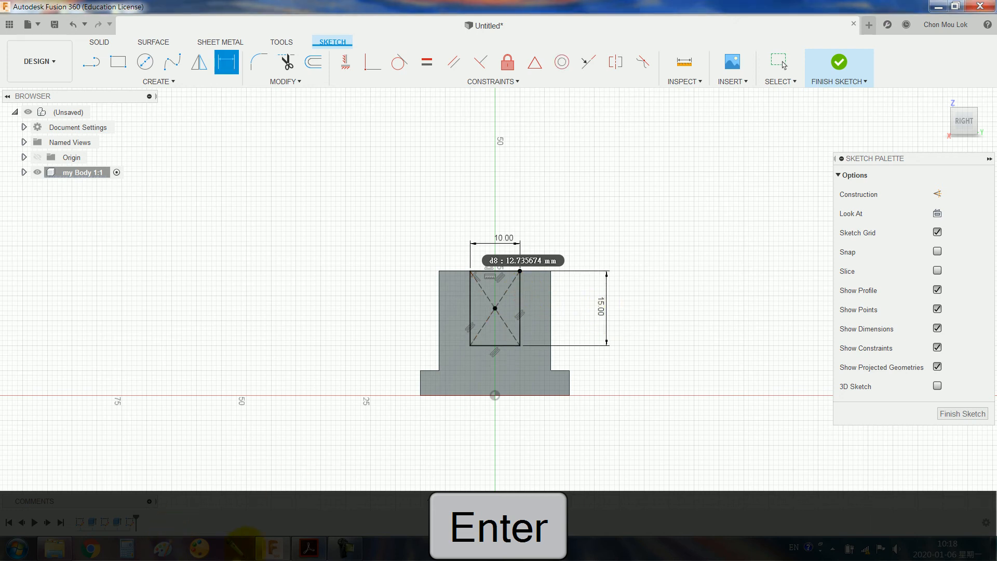
Check the PDF drawing in Adobe Acrobat and extrude the slot rectangle as a cut up to the block's opposite end face
left_click(309, 548)
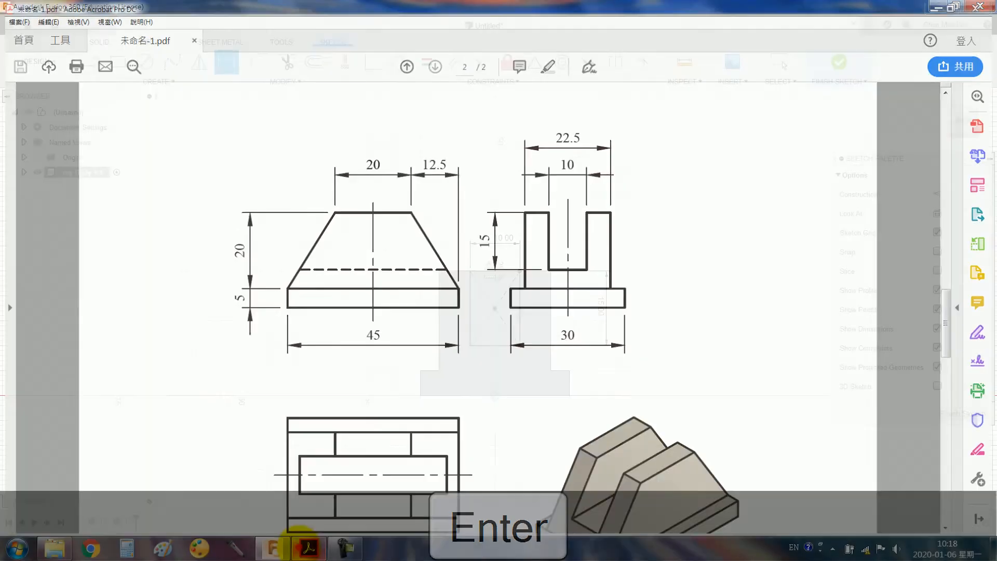
key("e")
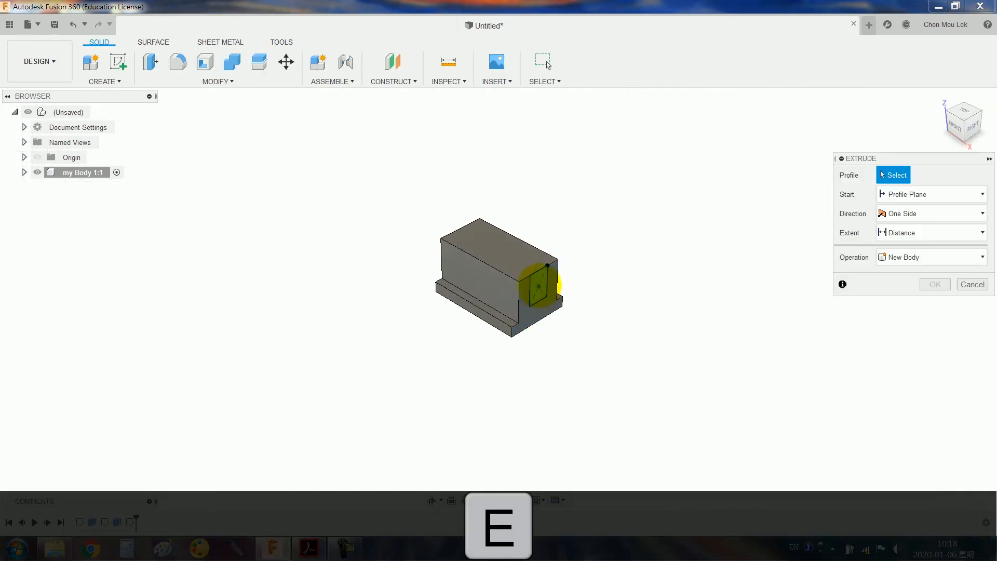
left_click(543, 306)
left_click(919, 232)
left_click(919, 263)
scroll(602, 262, "down", 2)
middle_click_drag(537, 289, 636, 265, "shift")
scroll(517, 259, "up", 2)
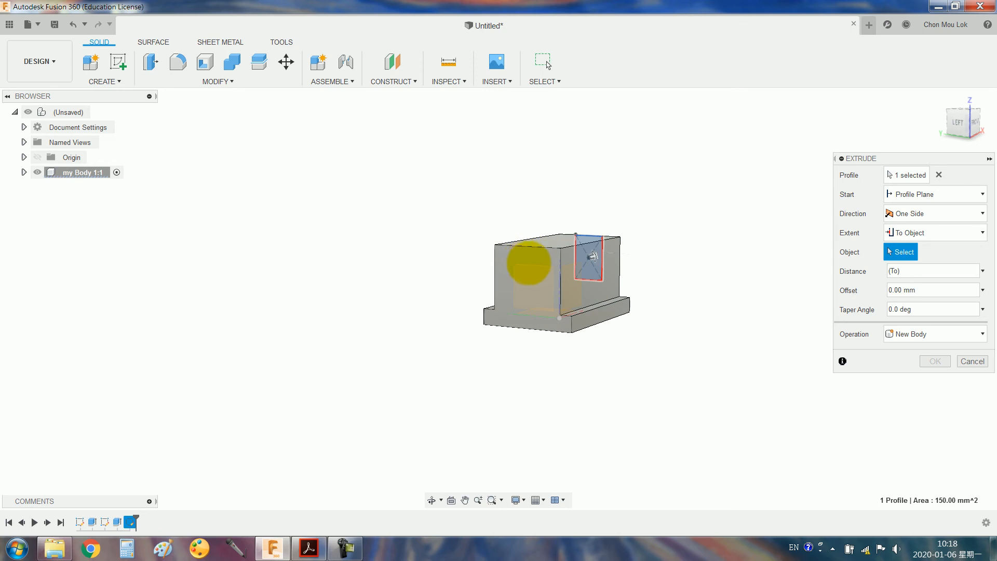
left_click(527, 260)
key("Return")
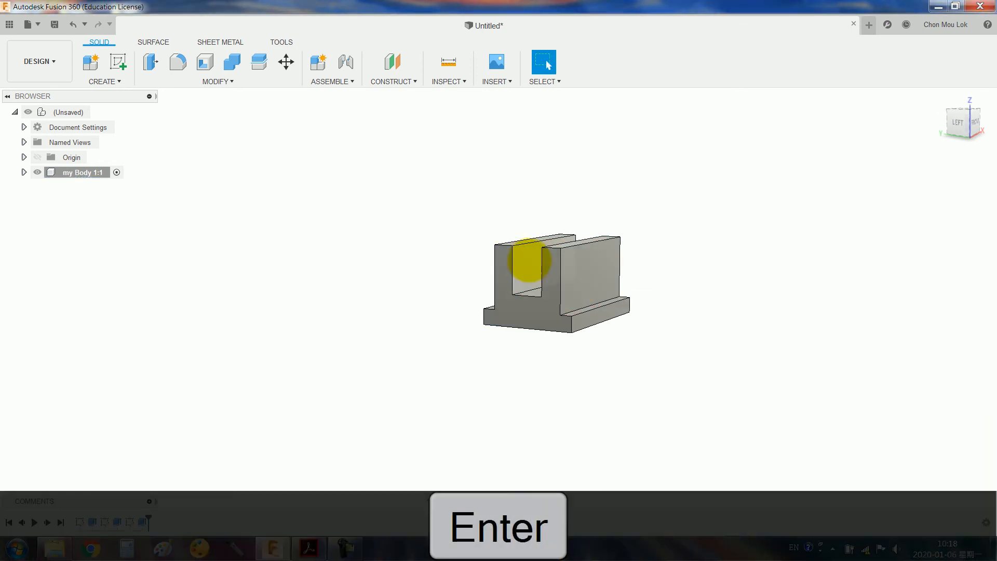
Start a sketch on the block's long side face and check the trapezoid dimensions on the PDF drawing in Adobe Acrobat
left_click(582, 263)
left_click(119, 61)
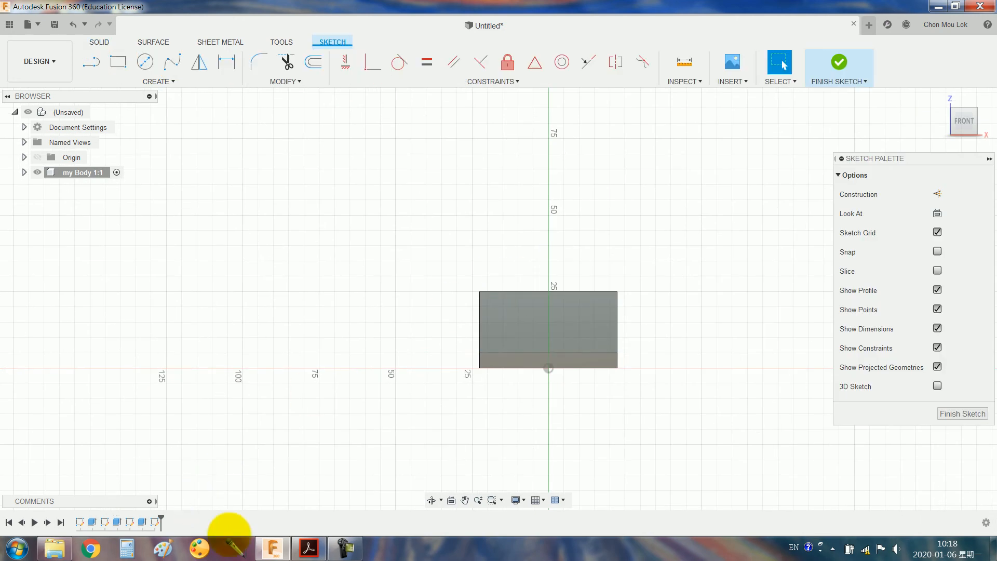
left_click(308, 548)
left_click(417, 325)
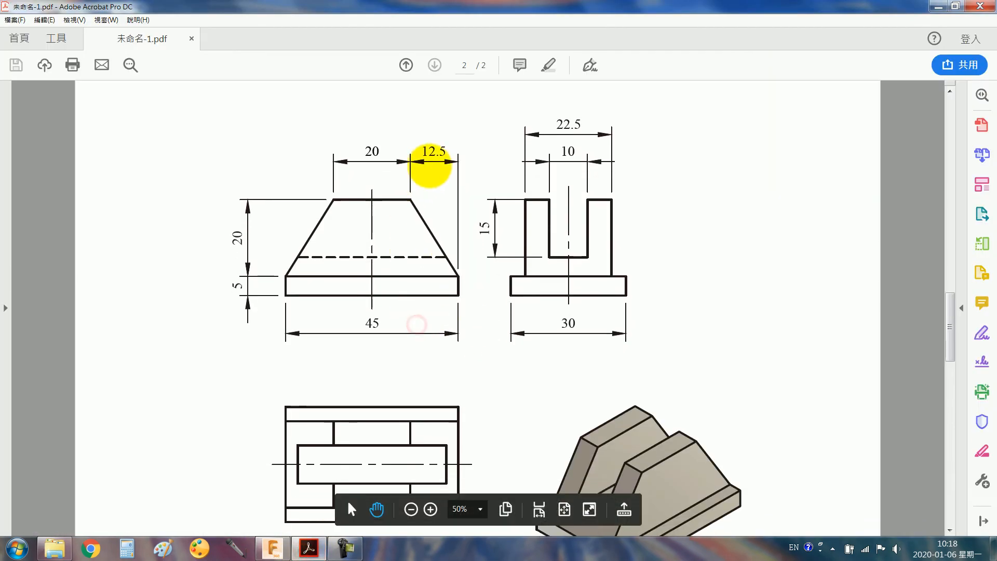
left_click(434, 155)
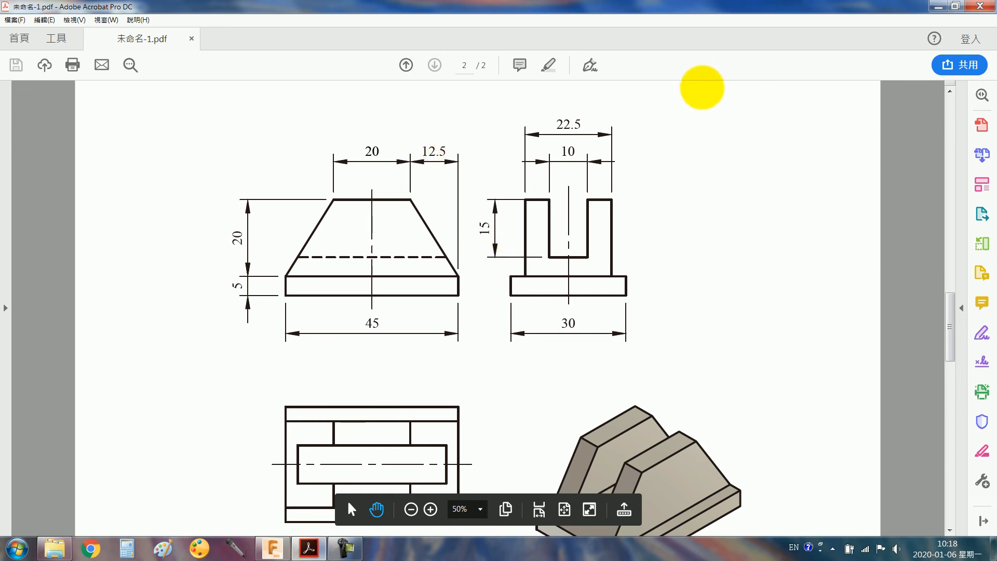
left_click(437, 161)
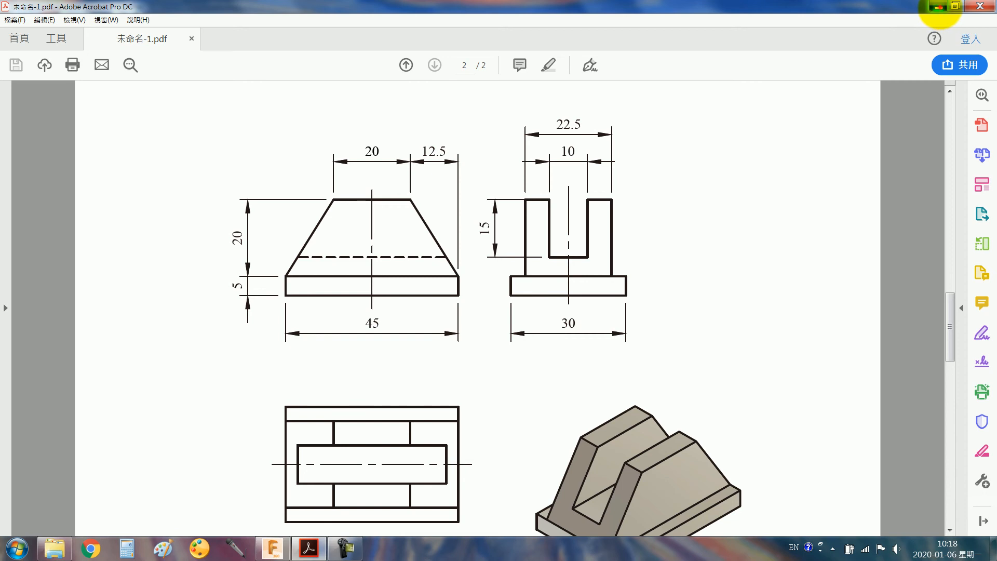
left_click(938, 7)
Draw a vertical line from the origin to the midpoint of the block's top edge and convert it to construction
key("l")
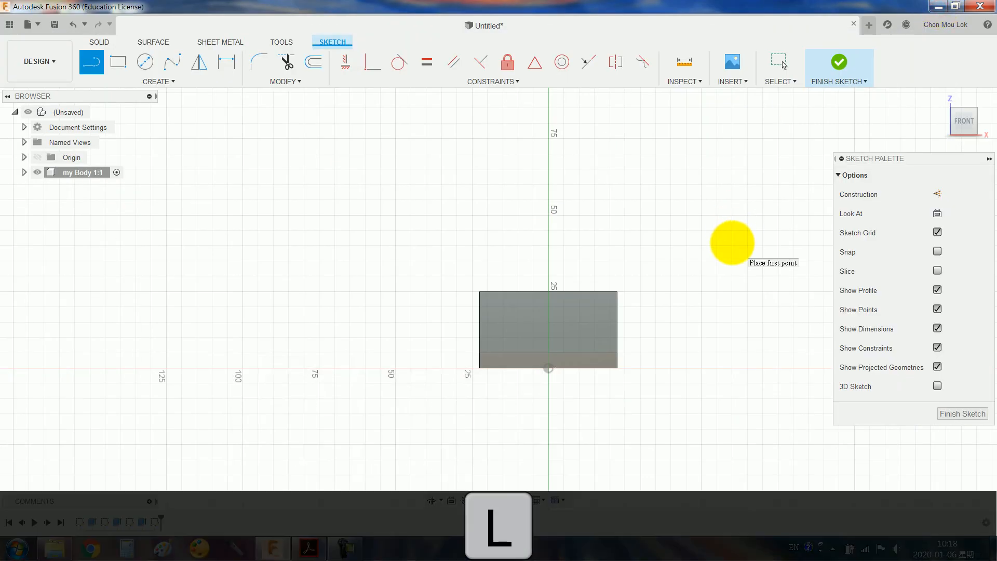
left_click(549, 369)
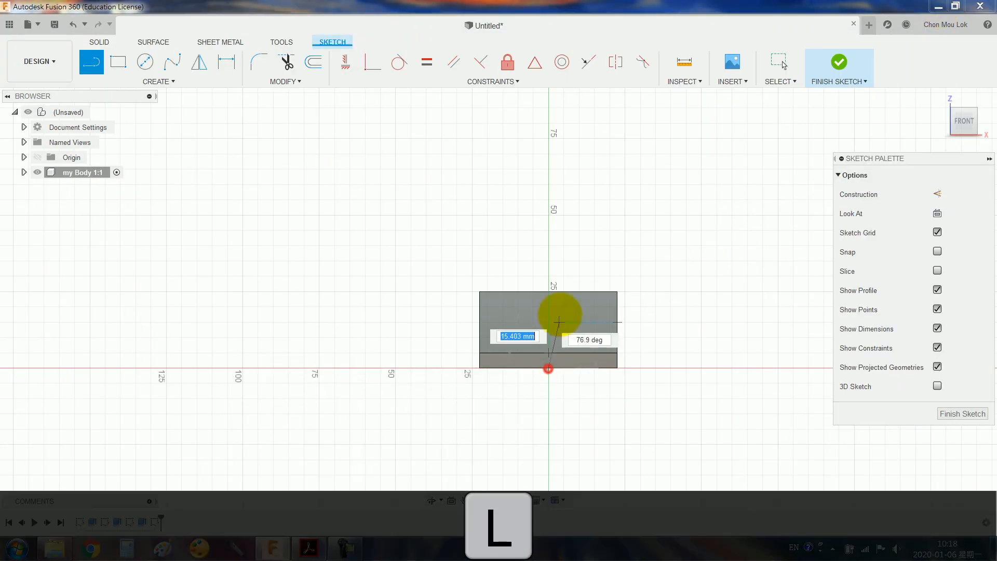
left_click(549, 292)
key("Escape")
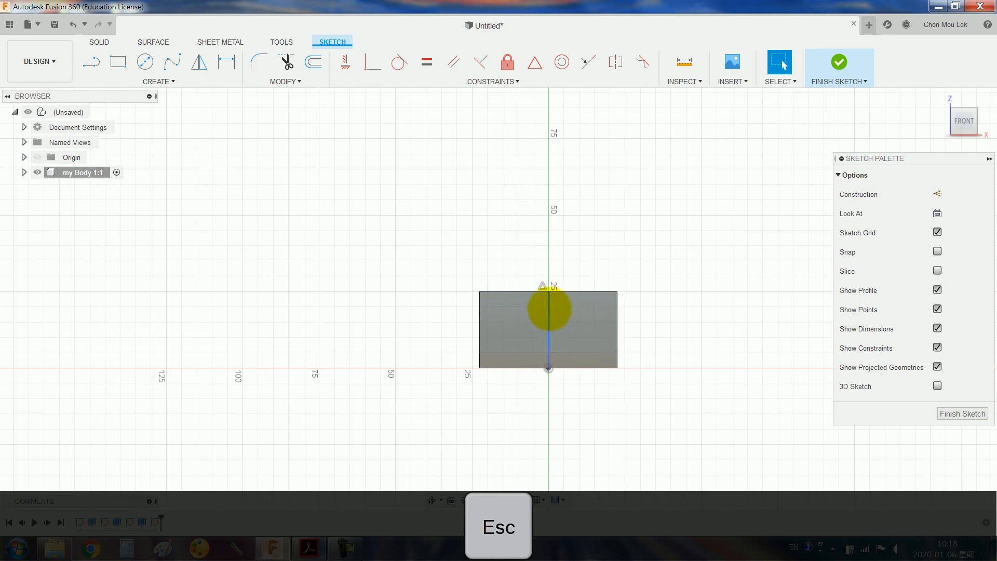
left_click(548, 312)
key("x")
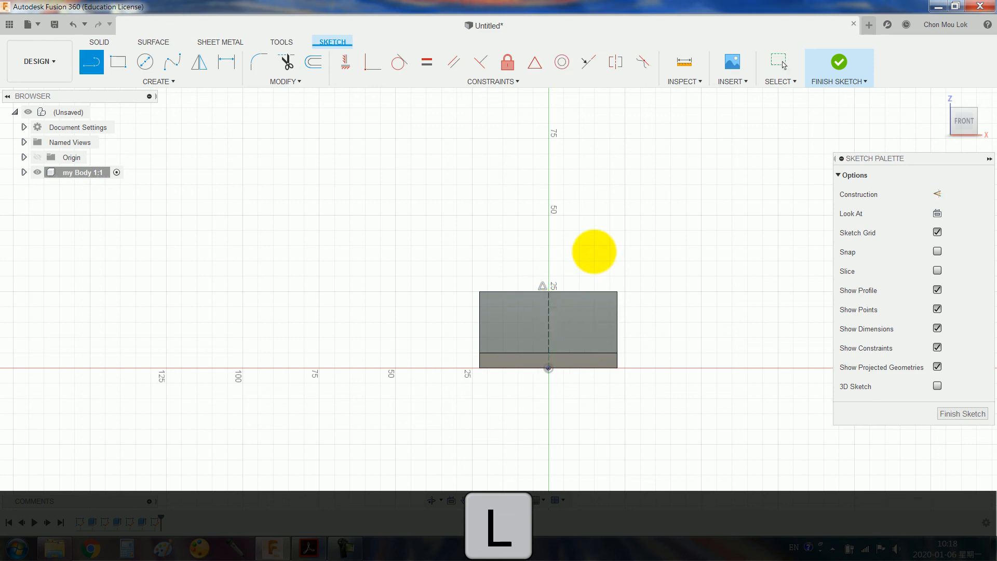
Draw three connected lines forming a trapezoid outline from one base-plate upper corner, along the block's top edge, to the opposite corner
left_click(616, 352)
left_click(584, 292)
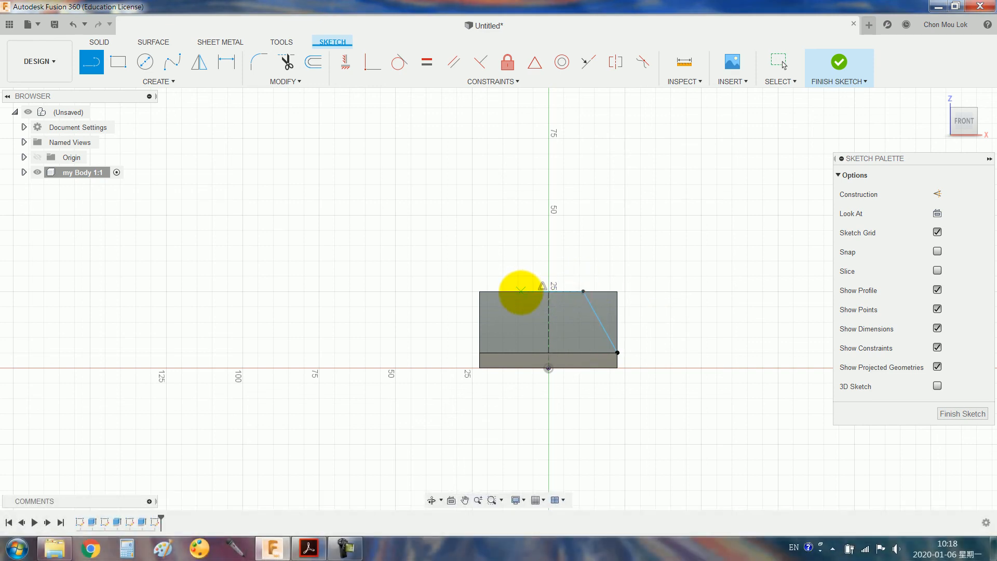
left_click(521, 292)
left_click(480, 353)
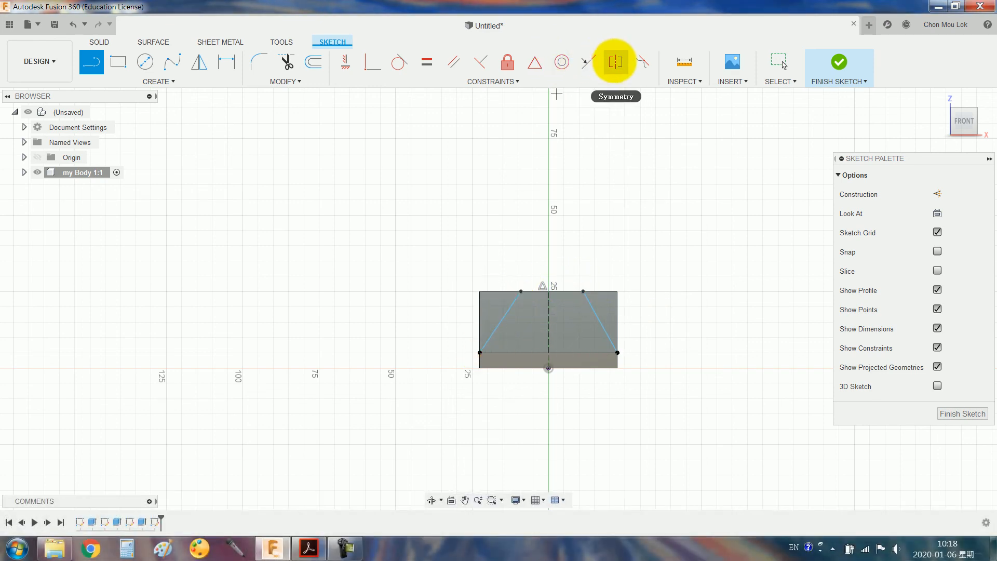
Make the trapezoid's two slanted lines symmetric about the vertical construction line
left_click(615, 62)
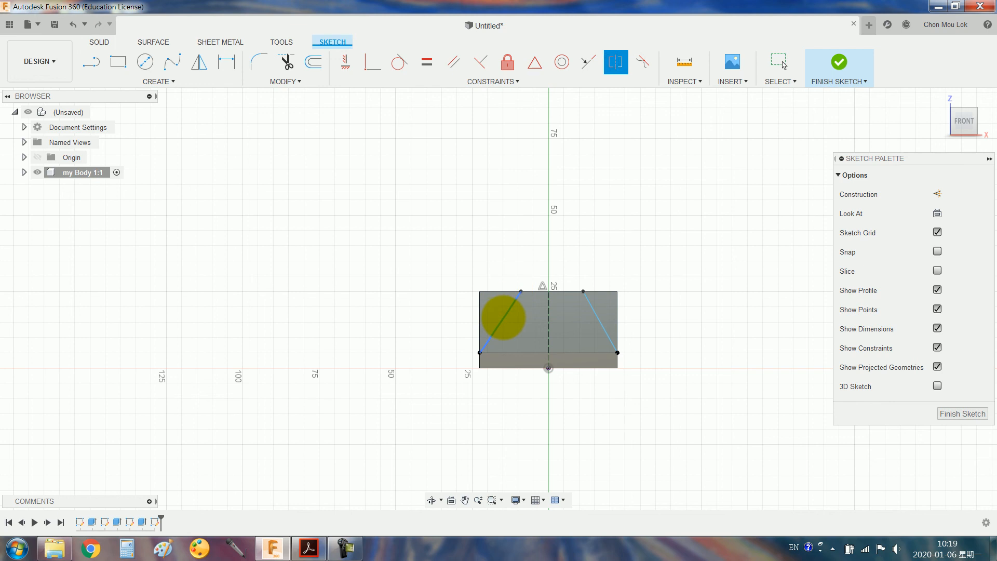
left_click(503, 318)
left_click(599, 317)
left_click(549, 314)
Dimension the horizontal distance between the trapezoid's upper corner and the block's adjacent top corner as 12.5 mm
key("d")
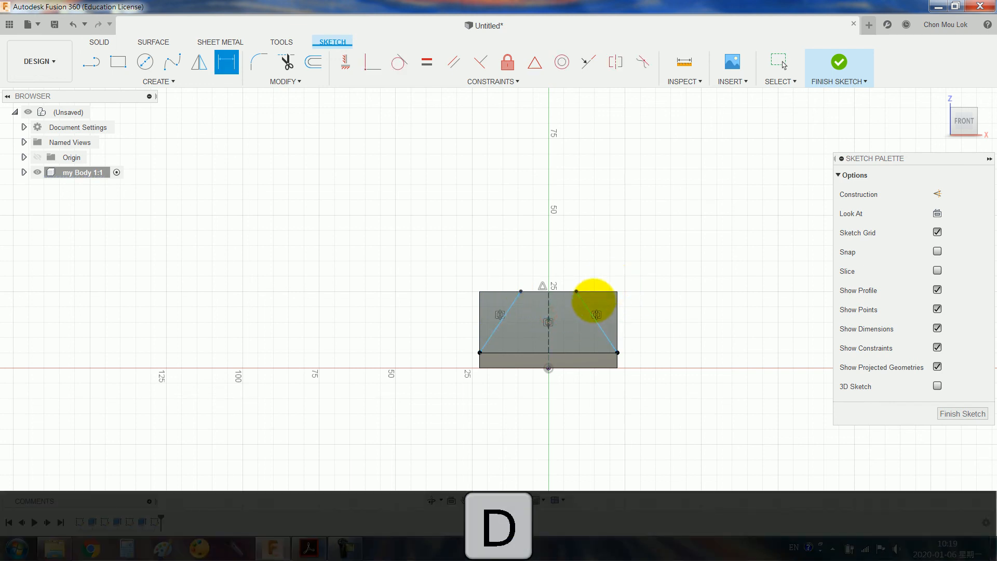
left_click(577, 291)
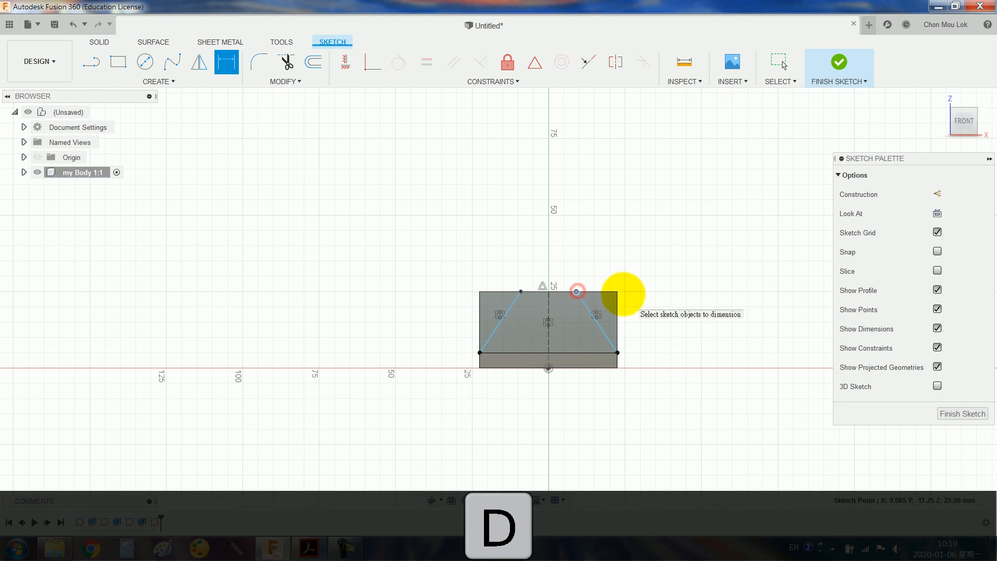
left_click(617, 292)
left_click(613, 264)
type("12.5")
key("Return")
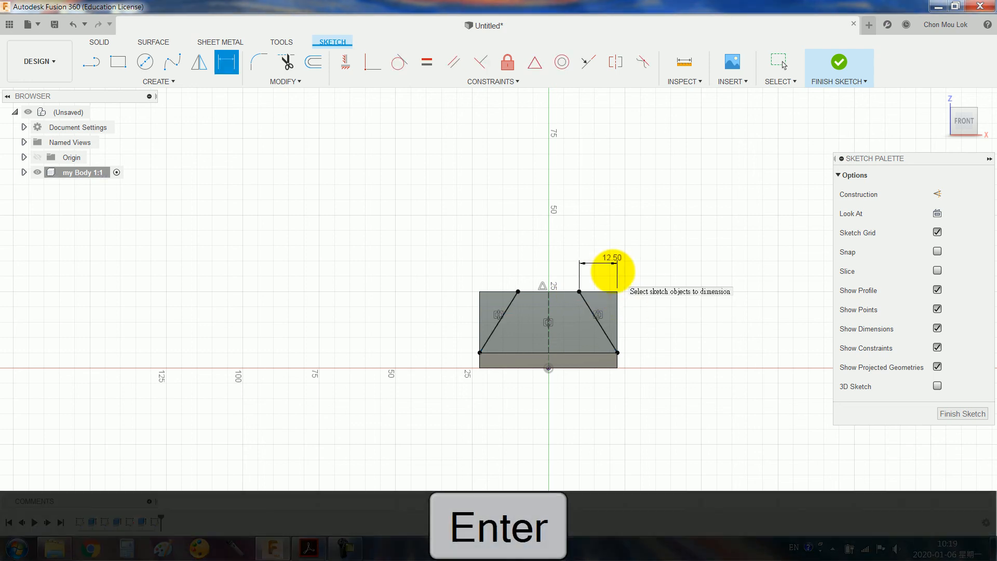
Extrude the two triangular corner profiles beside the trapezoid up to the block's opposite long side face, cutting them away
key("e")
left_click(615, 252)
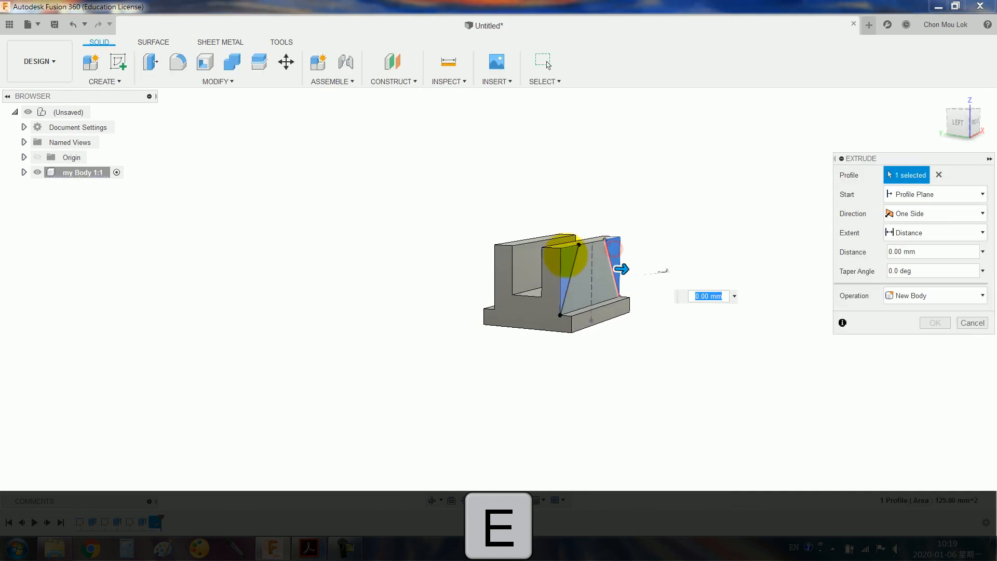
left_click(567, 254)
left_click(888, 232)
left_click(904, 265)
middle_click_drag(635, 241, 523, 242, "shift")
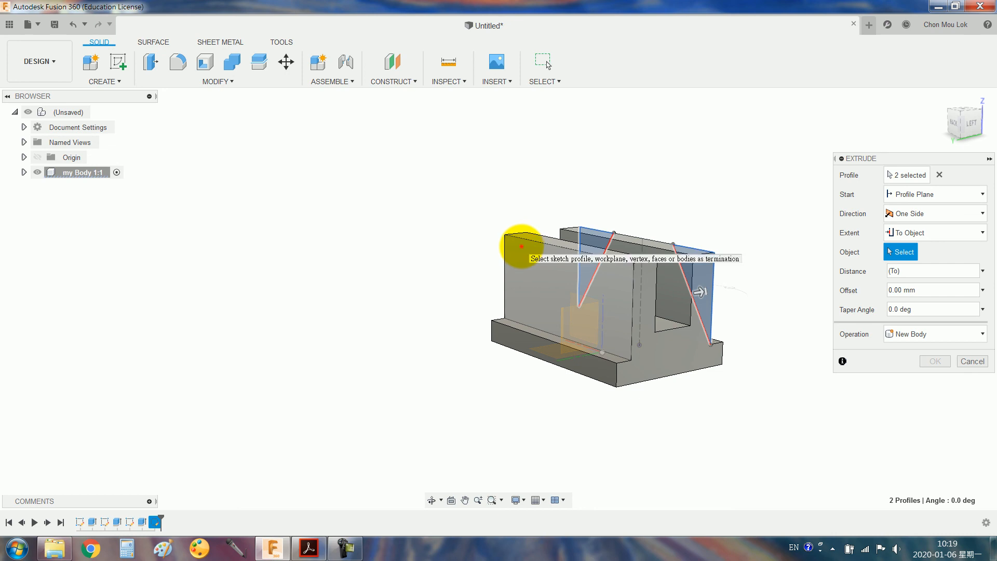
left_click(522, 246)
key("Return")
Inspect the finished block in 3D and compare it with the views on the PDF drawing in Adobe Acrobat
middle_click_drag(530, 256, 601, 289, "shift")
scroll(601, 285, "up", 5)
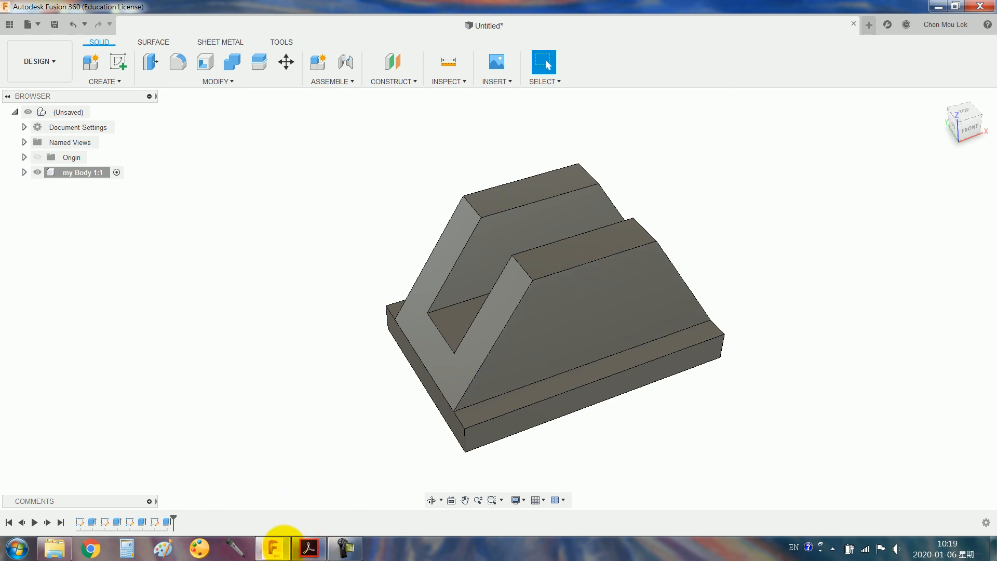
left_click(314, 544)
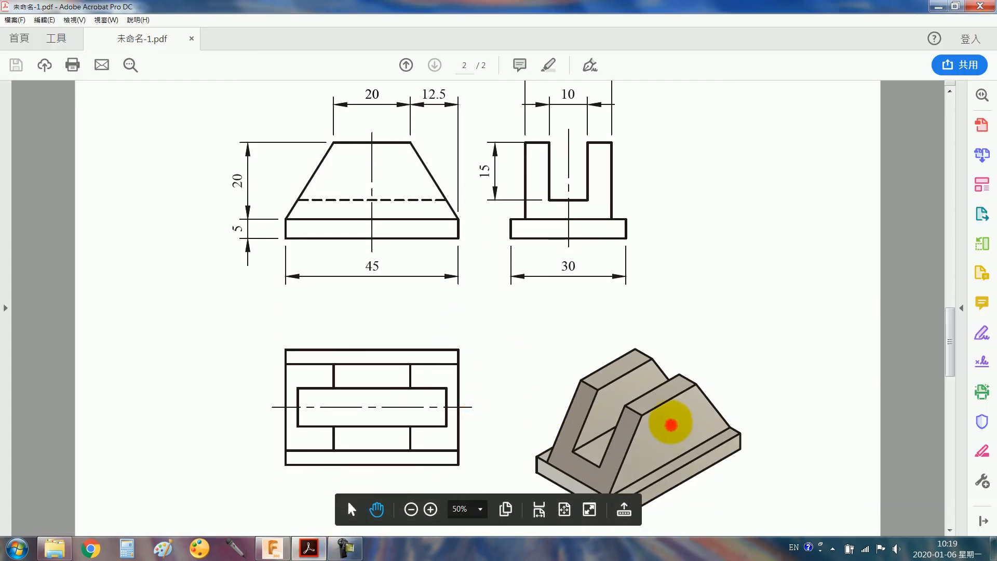
scroll(579, 225, "up", 1)
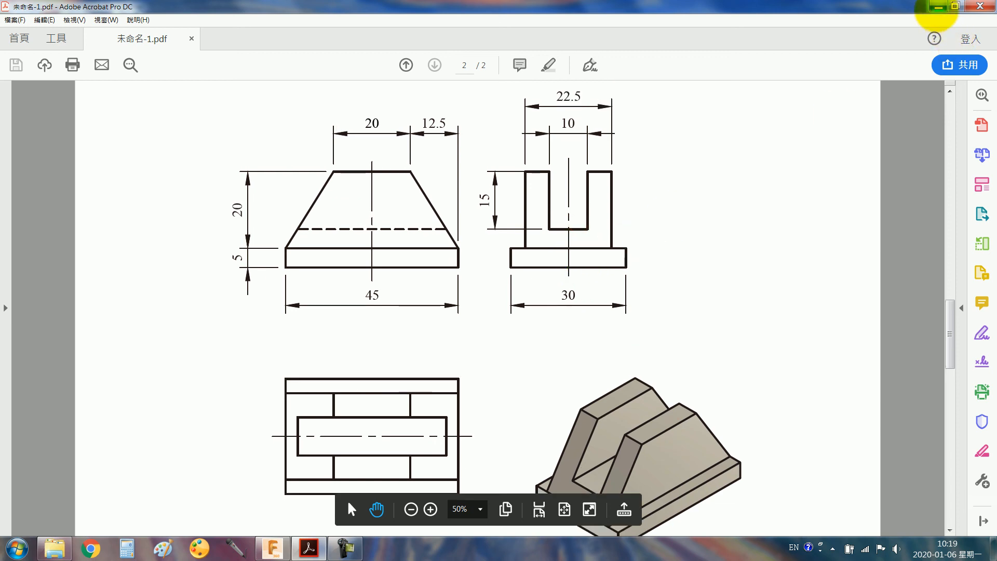